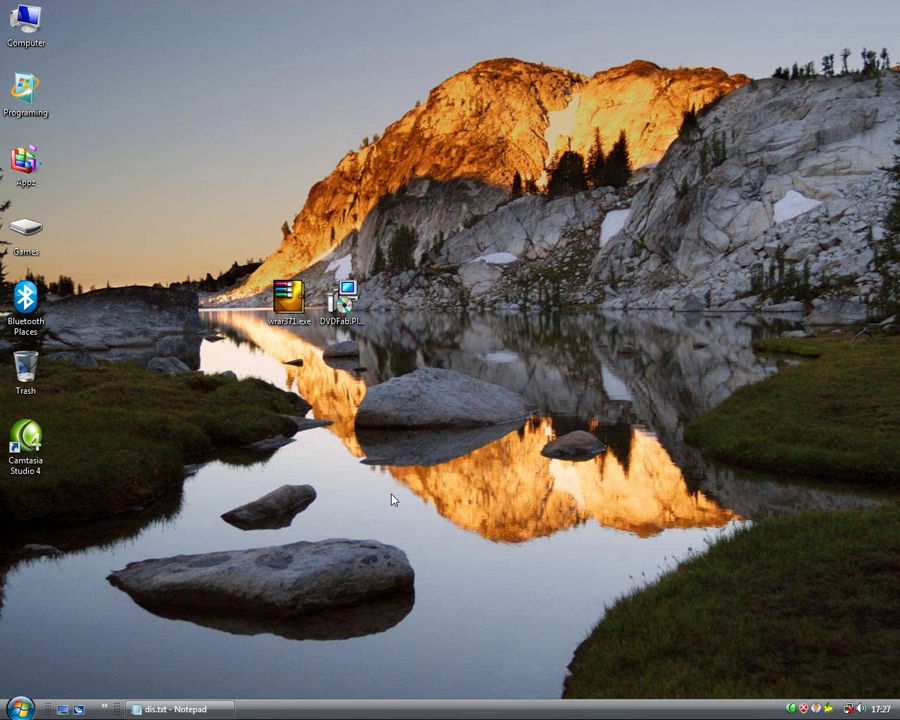
Install WinRAR 3.71 from wrar371.exe with the default folder and integration options, closing the shortcuts folder that opens
{"action": "double_click", "coordinate": [280, 300]}
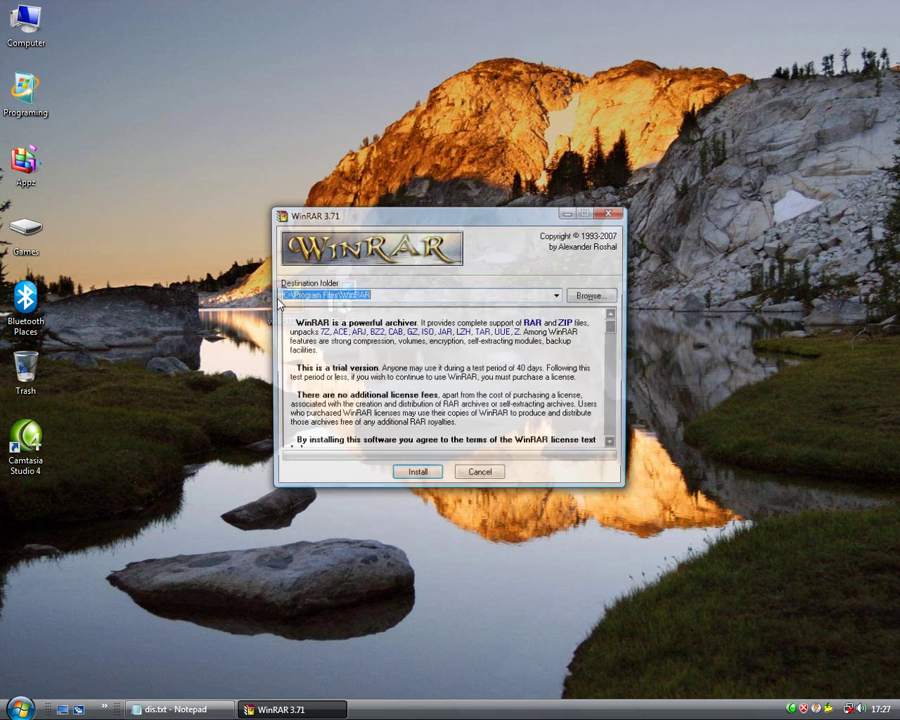
{"action": "left_click", "coordinate": [405, 475]}
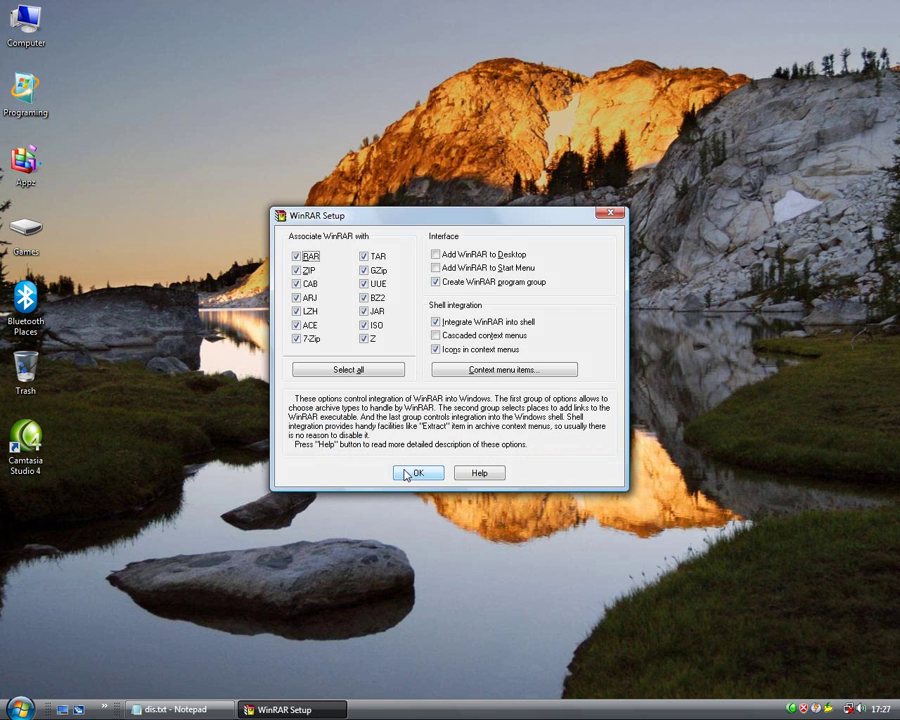
{"action": "left_click", "coordinate": [408, 474]}
{"action": "left_click", "coordinate": [444, 474]}
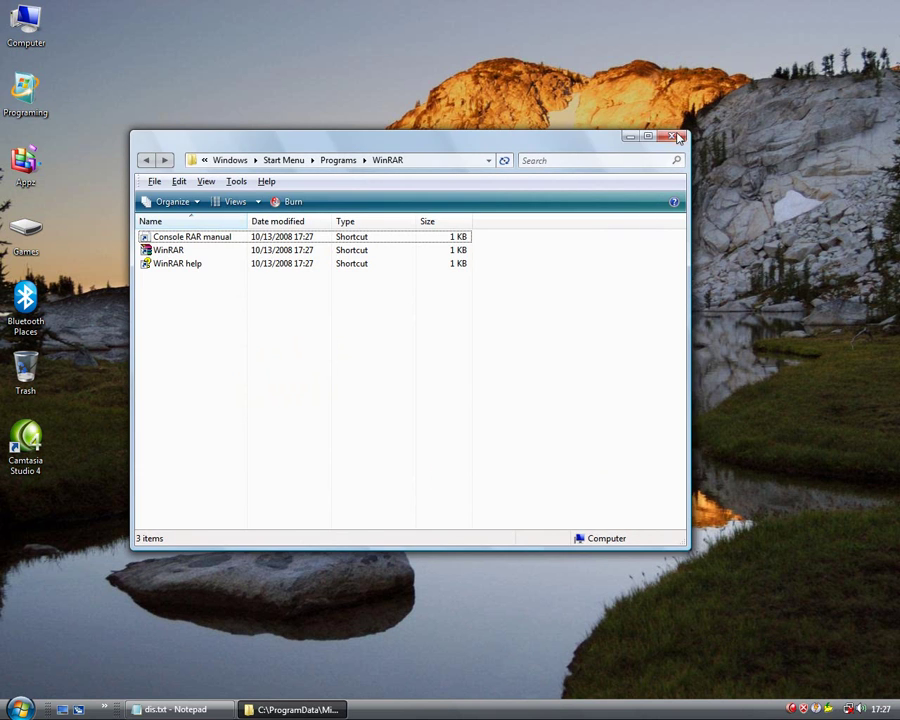
{"action": "left_click", "coordinate": [675, 137]}
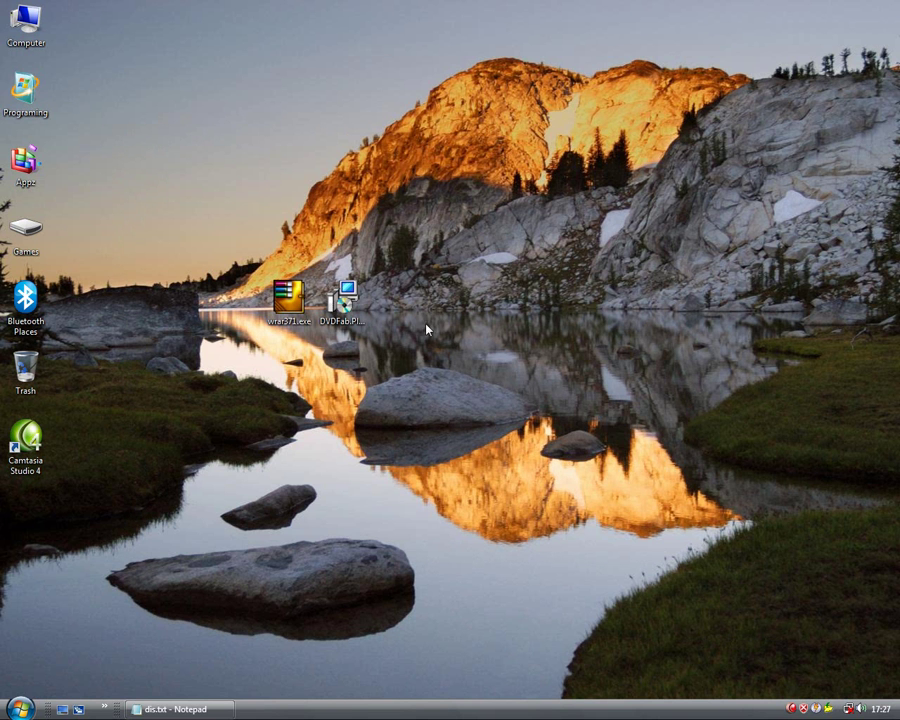
Install DVDFab Platinum in its default folder with a desktop icon, and finish setup without restarting the computer
{"action": "left_click", "coordinate": [343, 300]}
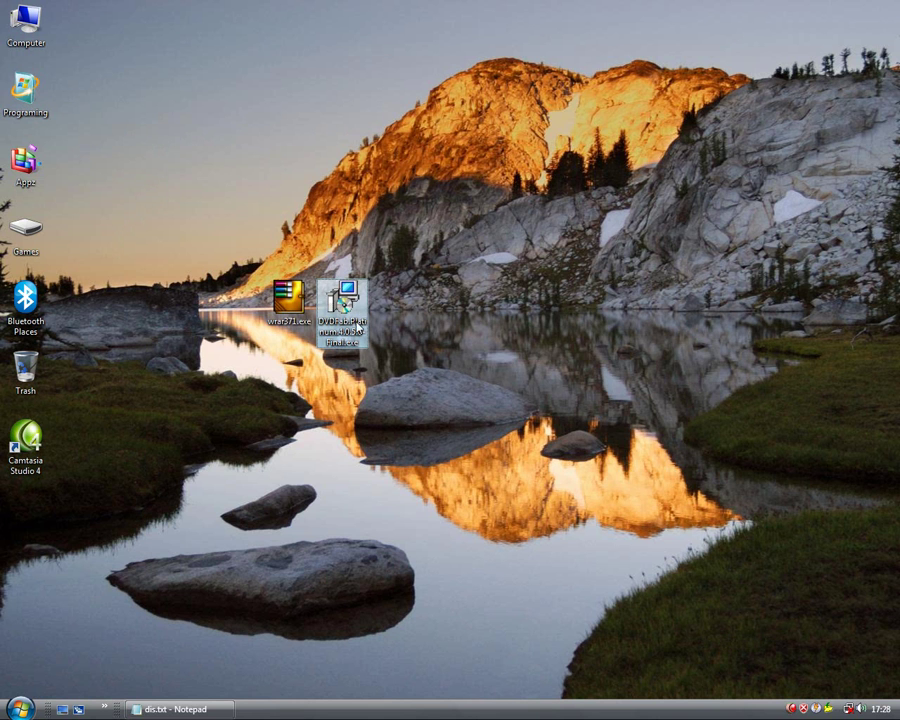
{"action": "double_click", "coordinate": [357, 322]}
{"action": "left_click", "coordinate": [523, 470]}
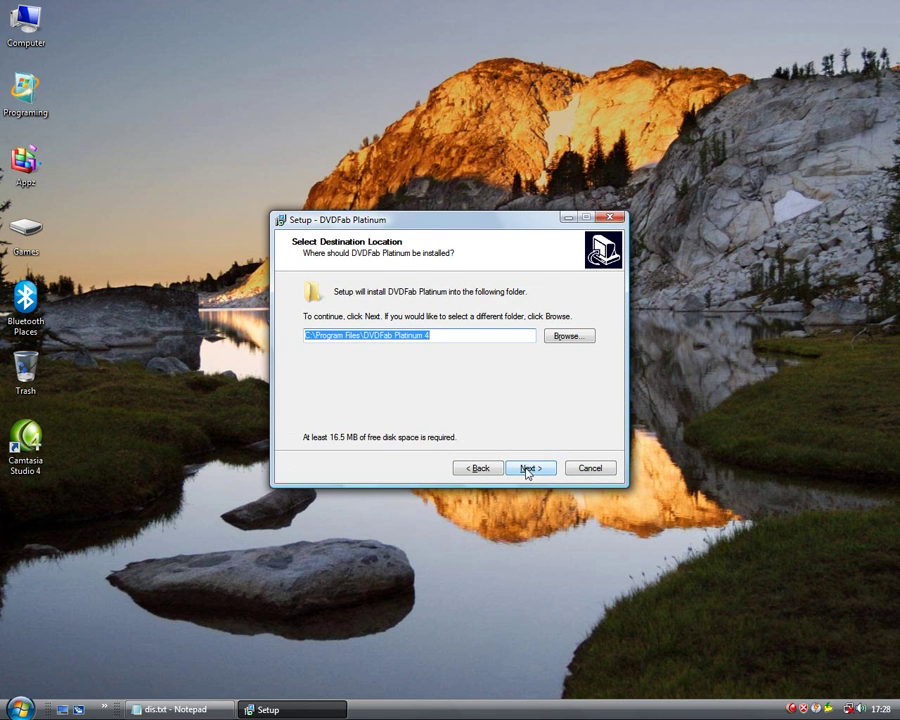
{"action": "left_click", "coordinate": [528, 470]}
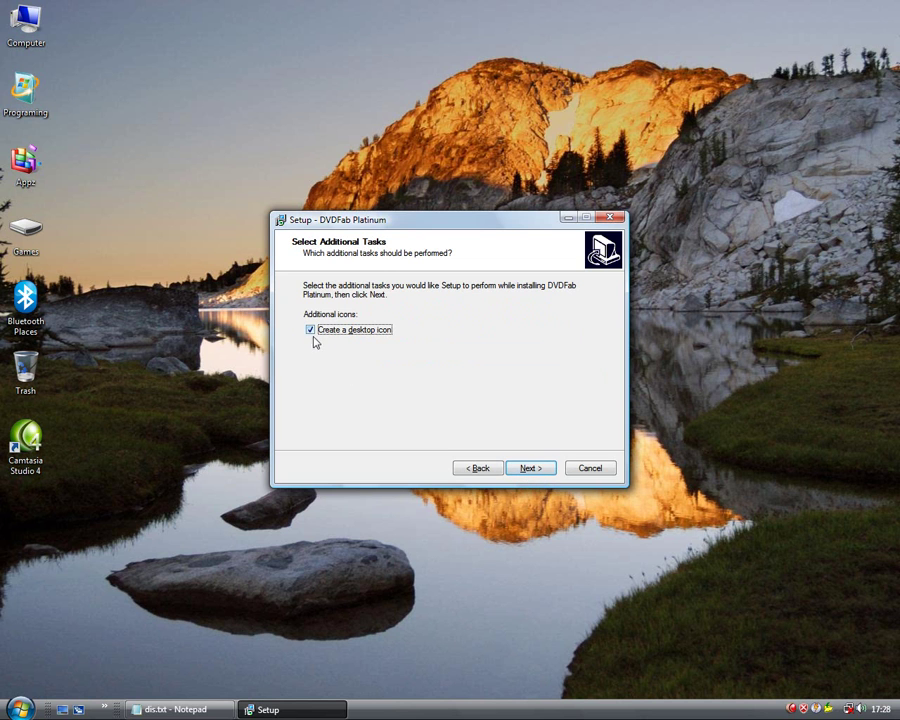
{"action": "left_click", "coordinate": [529, 470]}
{"action": "left_click", "coordinate": [530, 469]}
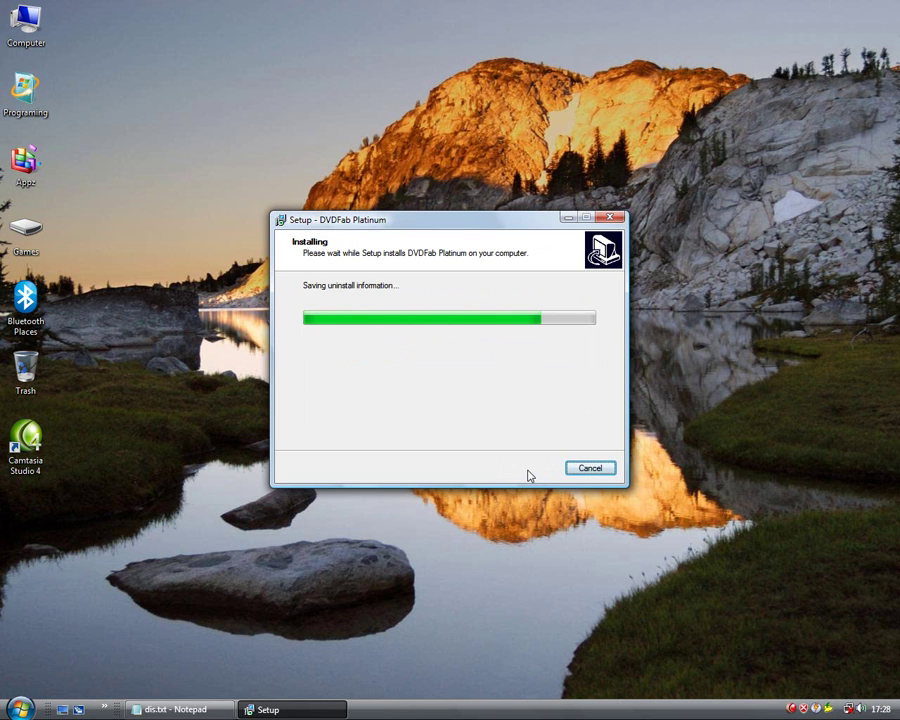
{"action": "left_click", "coordinate": [572, 470]}
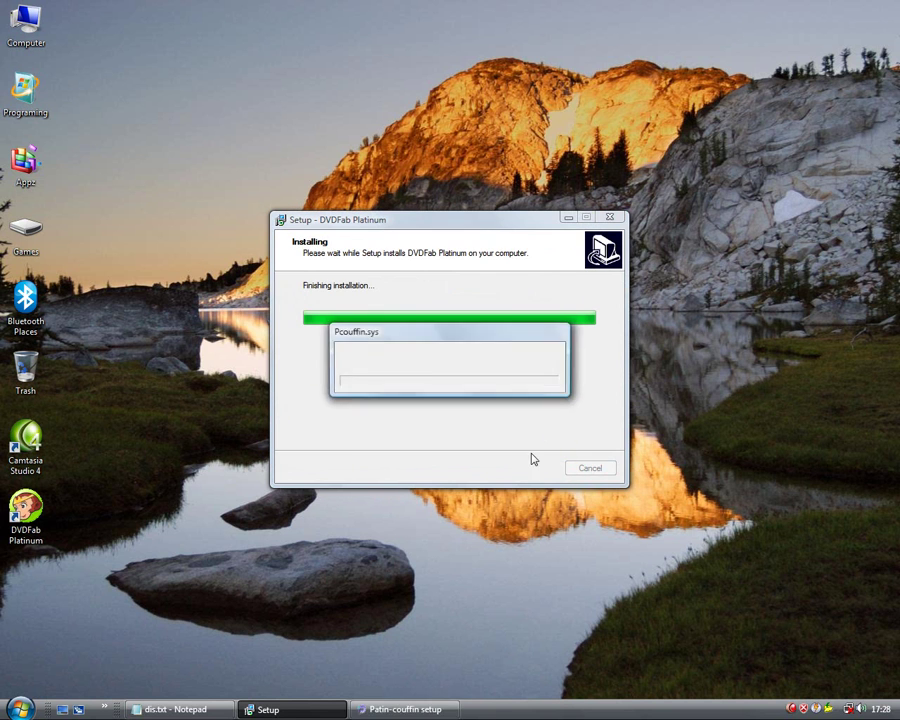
{"action": "left_click", "coordinate": [565, 358]}
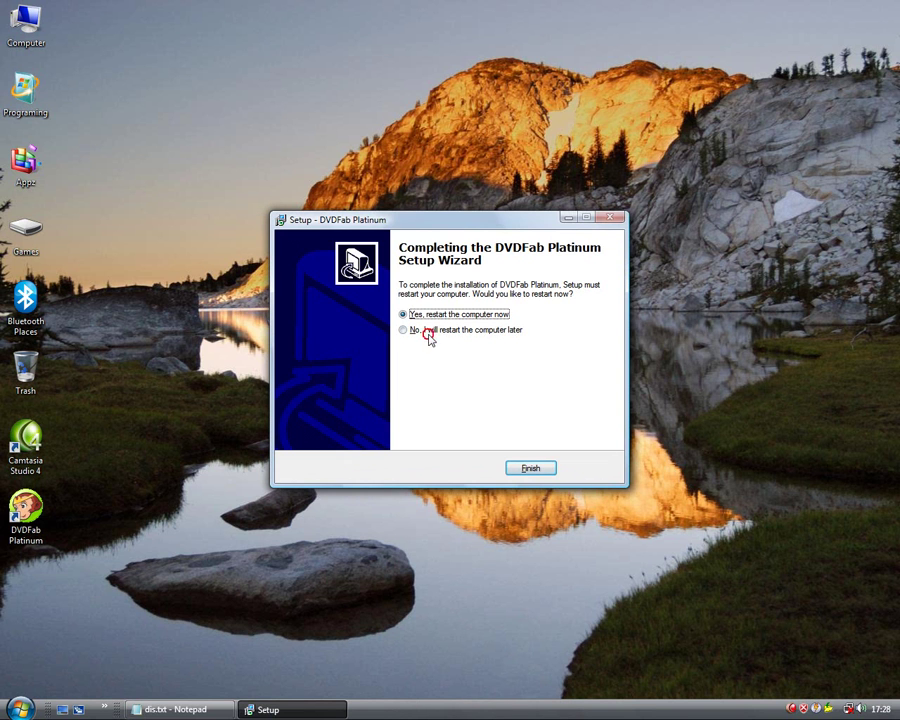
{"action": "left_click", "coordinate": [412, 330]}
{"action": "left_click", "coordinate": [530, 468]}
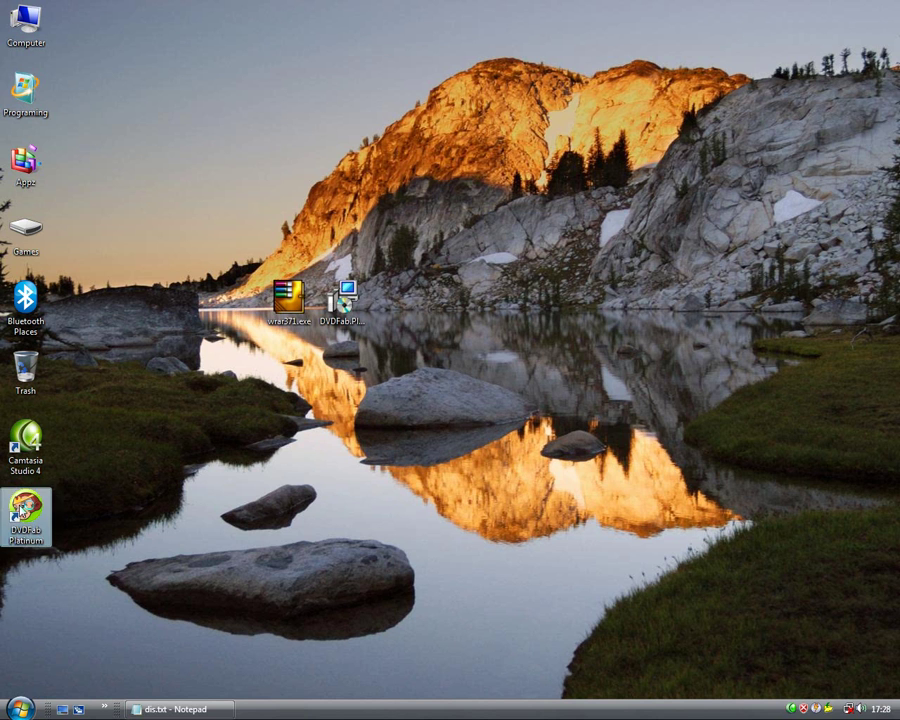
Launch DVDFab Platinum, look through its DVD to DVD and DVD to Mobile modes such as iPod and ZUNE, and close it
{"action": "double_click", "coordinate": [20, 510]}
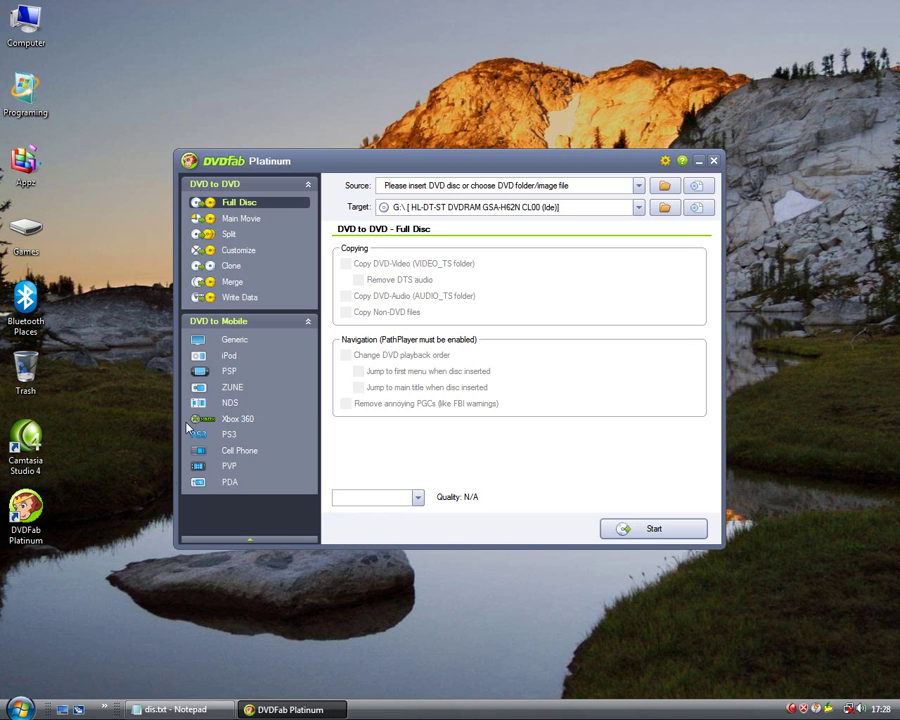
{"action": "left_click", "coordinate": [229, 253]}
{"action": "left_click", "coordinate": [228, 357]}
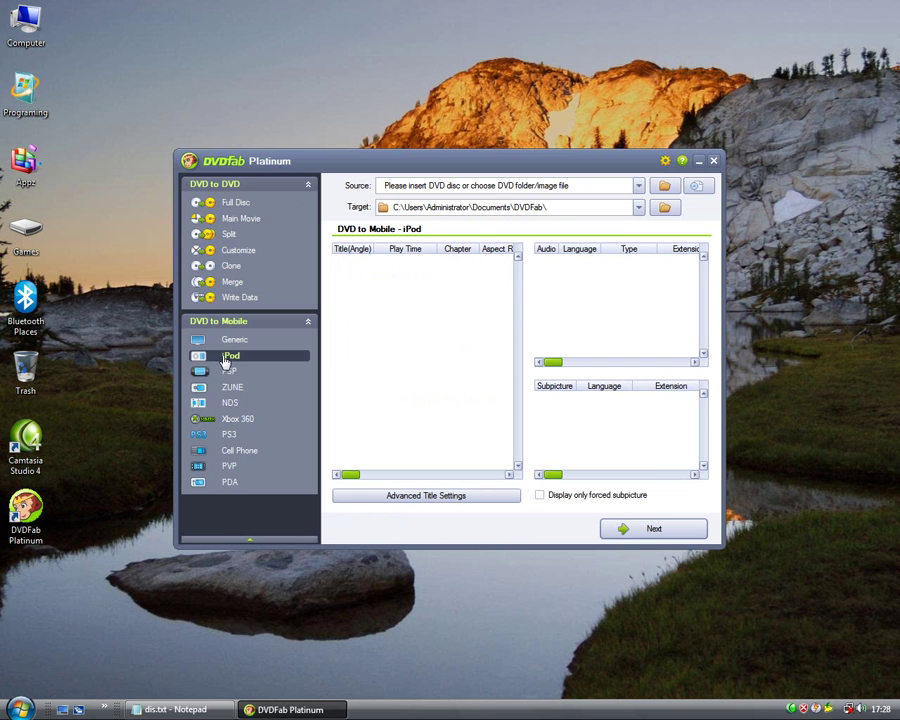
{"action": "left_click", "coordinate": [228, 392]}
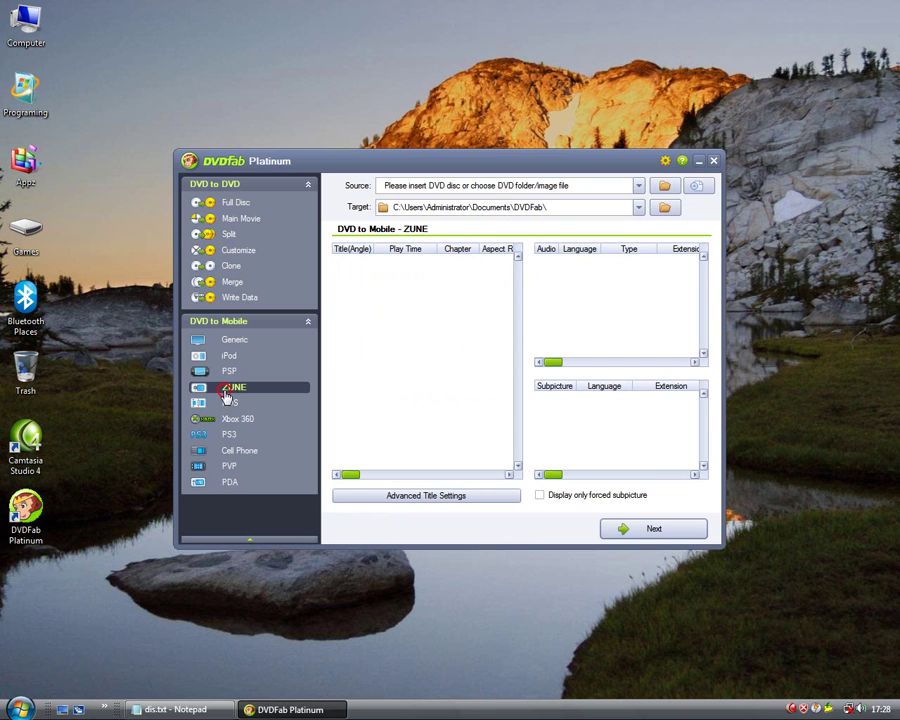
{"action": "left_click", "coordinate": [714, 161]}
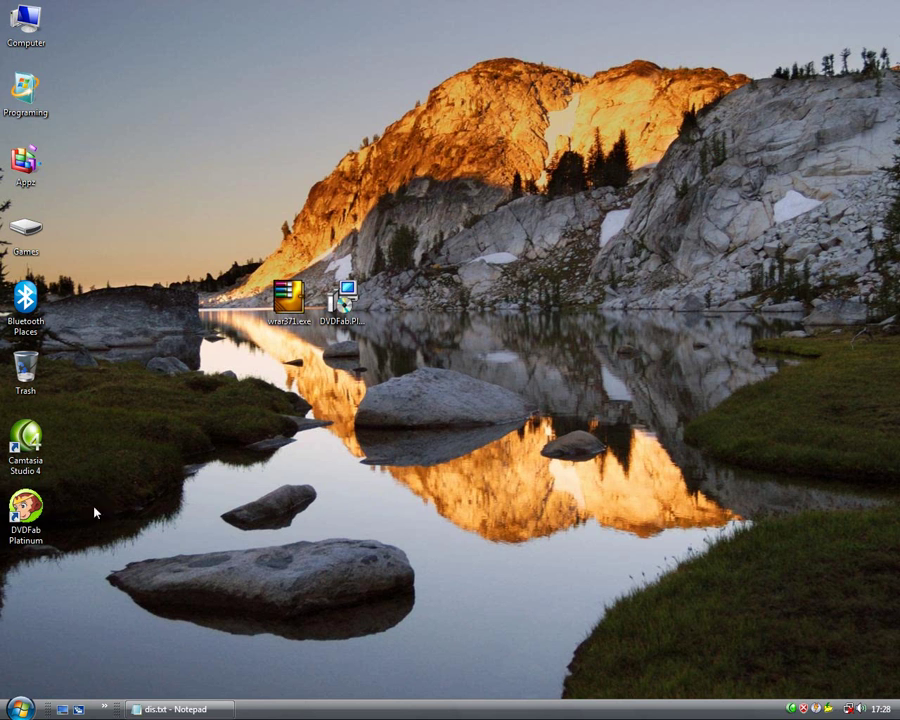
Open the DVDFab Platinum installation folder through its desktop shortcut's properties, and close the properties
{"action": "right_click", "coordinate": [23, 499]}
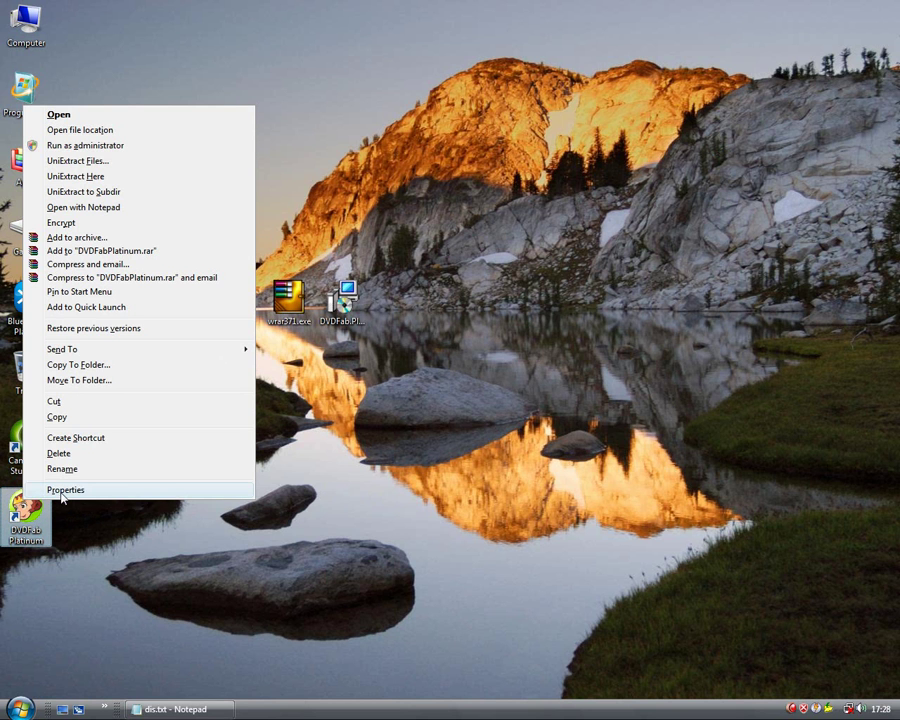
{"action": "left_click", "coordinate": [63, 490]}
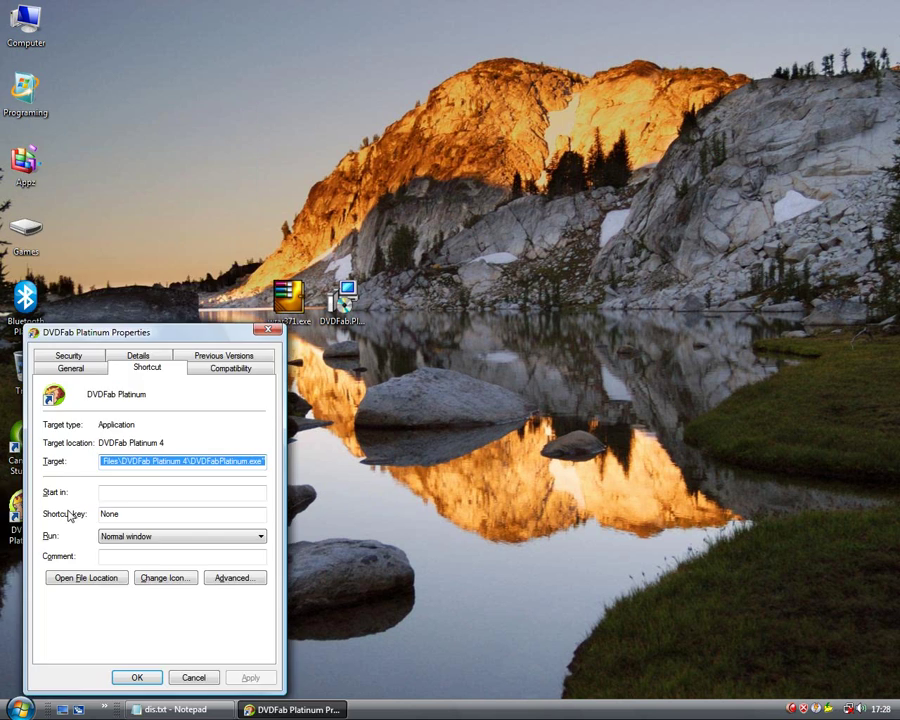
{"action": "left_click", "coordinate": [92, 584]}
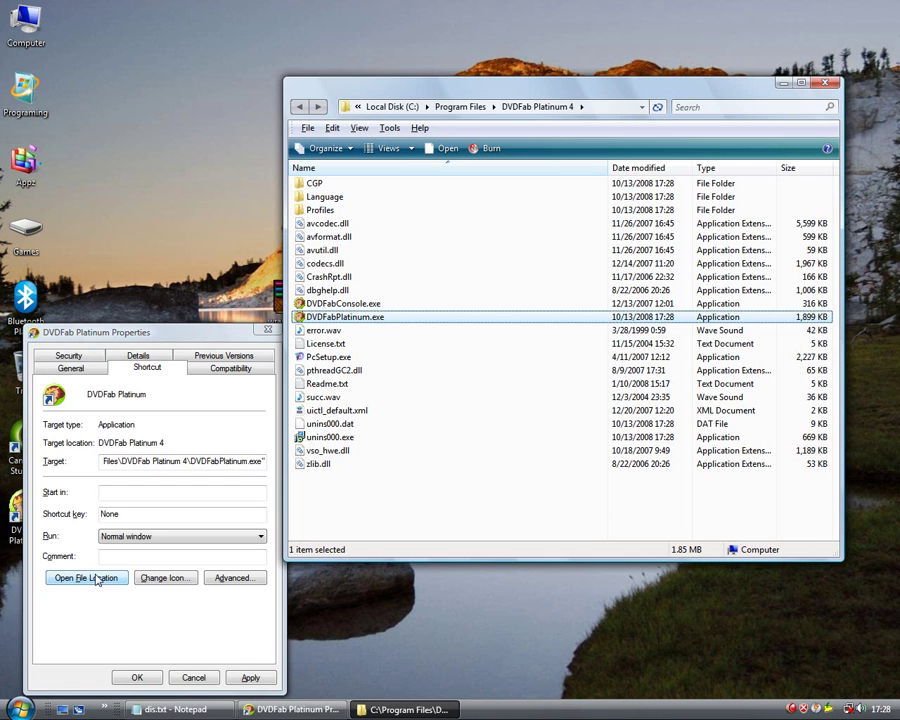
{"action": "left_click", "coordinate": [268, 330]}
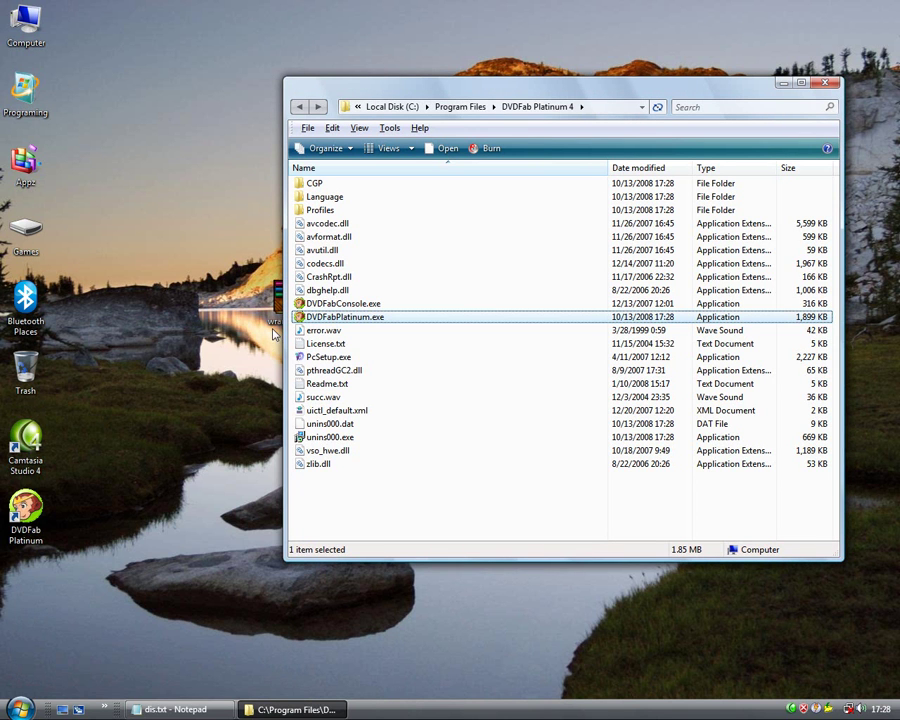
Review the files in the DVDFab Platinum 4 folder and go up to the Program Files folder
{"action": "left_click_drag", "start_coordinate": [412, 486], "coordinate": [250, 135]}
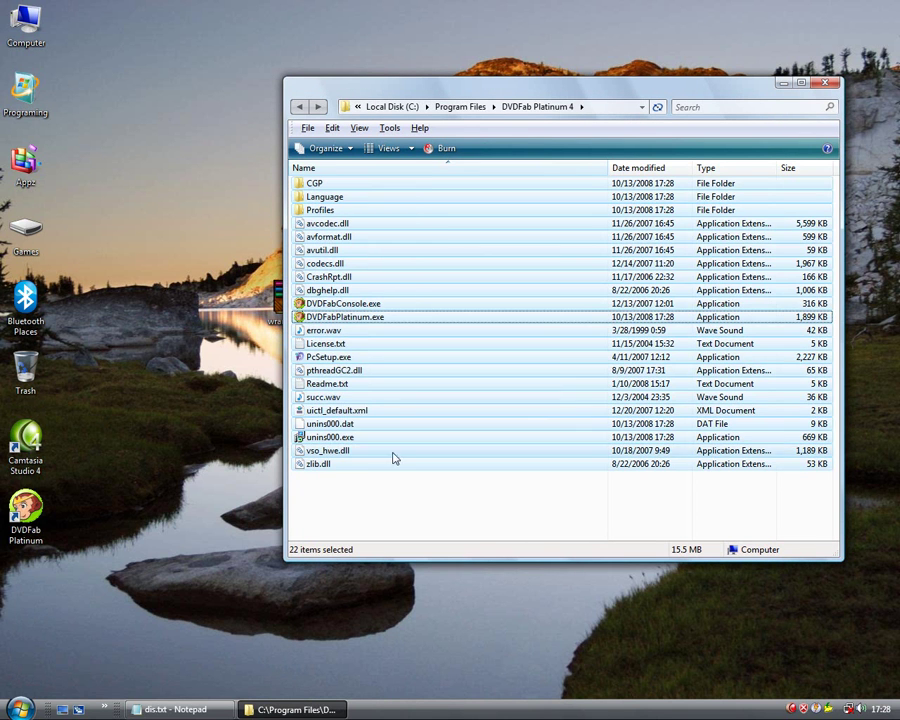
{"action": "left_click", "coordinate": [398, 508]}
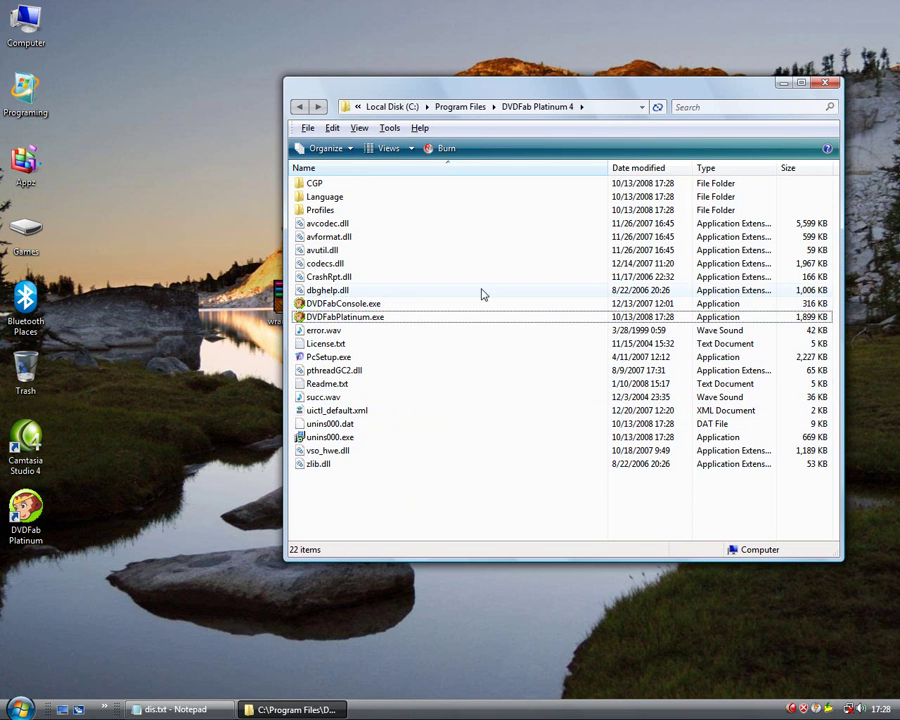
{"action": "left_click", "coordinate": [466, 107]}
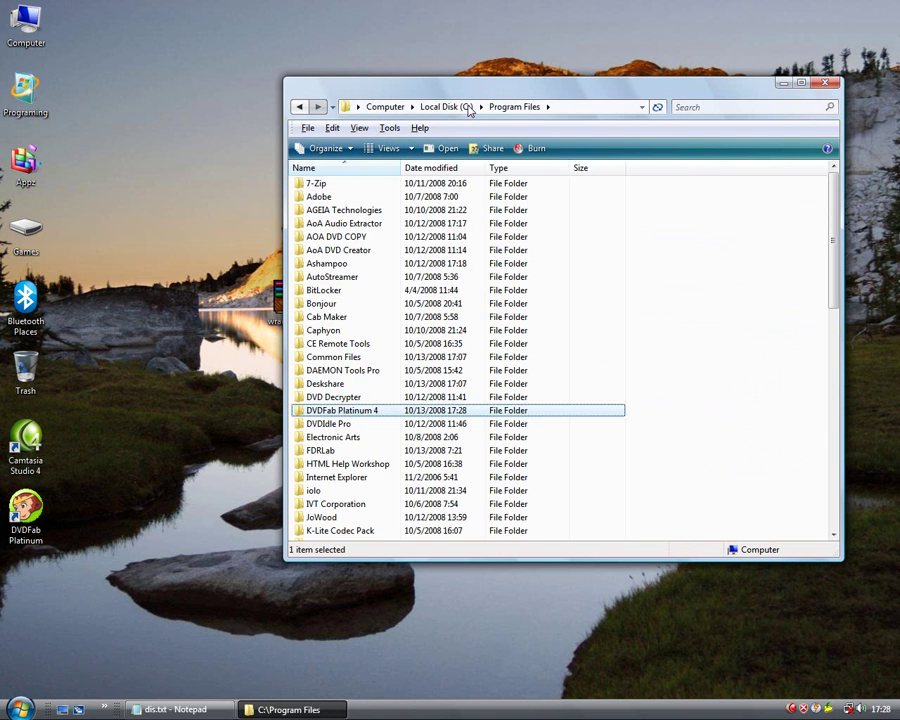
Set up a WinRAR archive of the DVDFab Platinum 4 folder in ZIP format, created as an SFX archive
{"action": "right_click", "coordinate": [330, 416]}
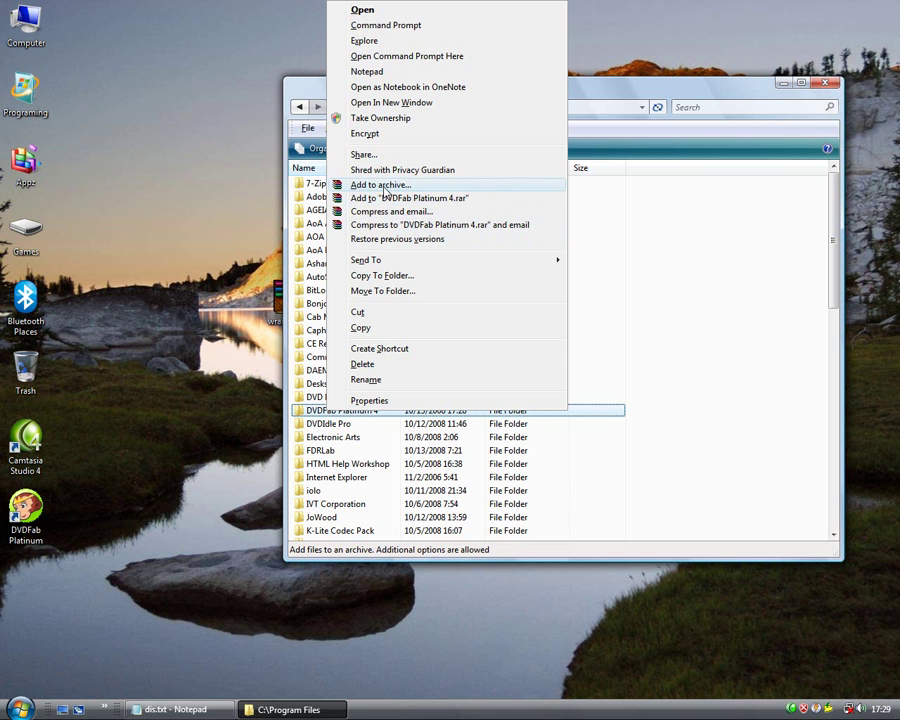
{"action": "left_click", "coordinate": [381, 187]}
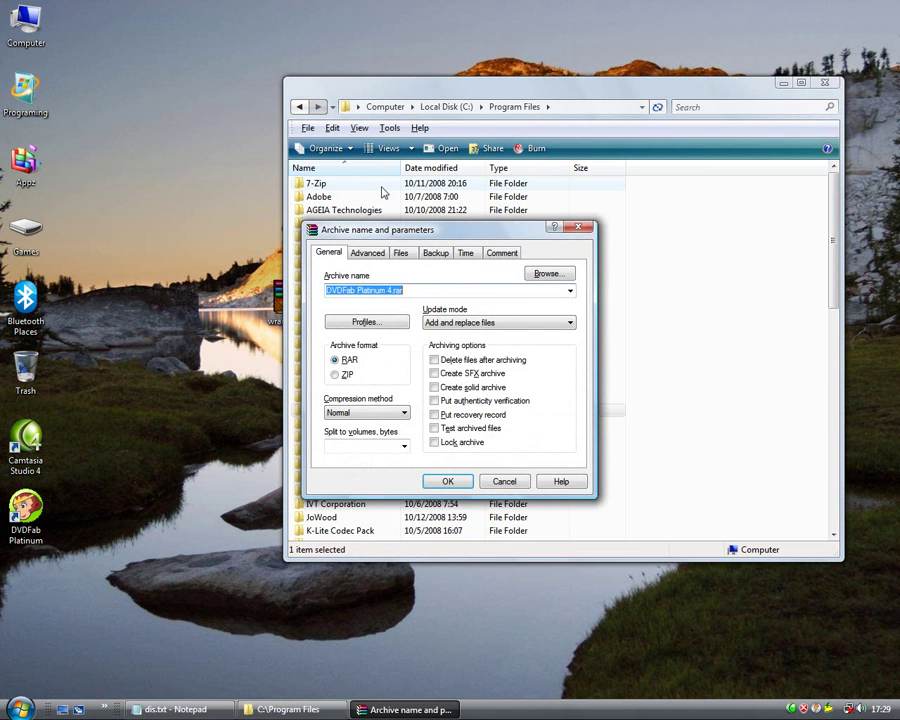
{"action": "left_click_drag", "start_coordinate": [372, 232], "coordinate": [343, 216]}
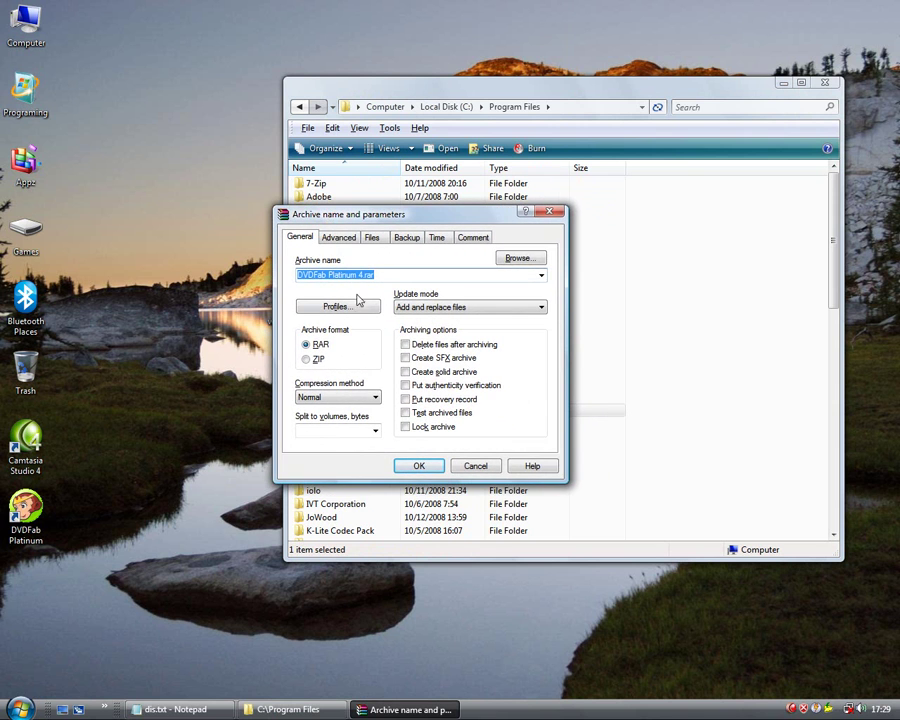
{"action": "left_click", "coordinate": [308, 362]}
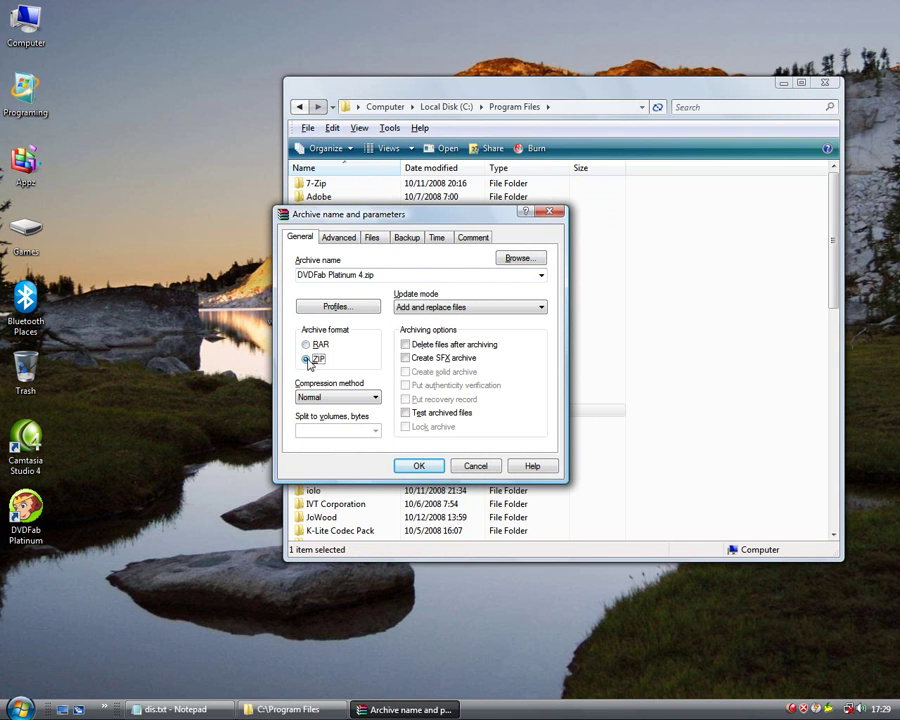
{"action": "left_click", "coordinate": [406, 358]}
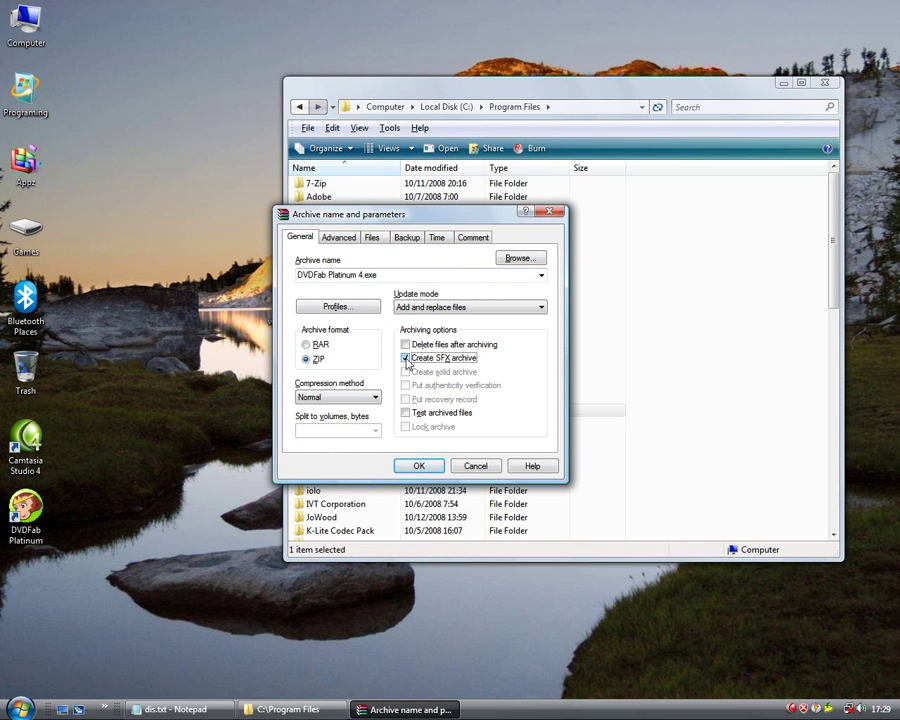
Examine the archive's name, compression method, password, file, backup, time and comment settings without changing any of them
{"action": "triple_click", "coordinate": [390, 273]}
{"action": "left_click", "coordinate": [390, 273]}
{"action": "left_click", "coordinate": [371, 402]}
{"action": "left_click", "coordinate": [371, 402]}
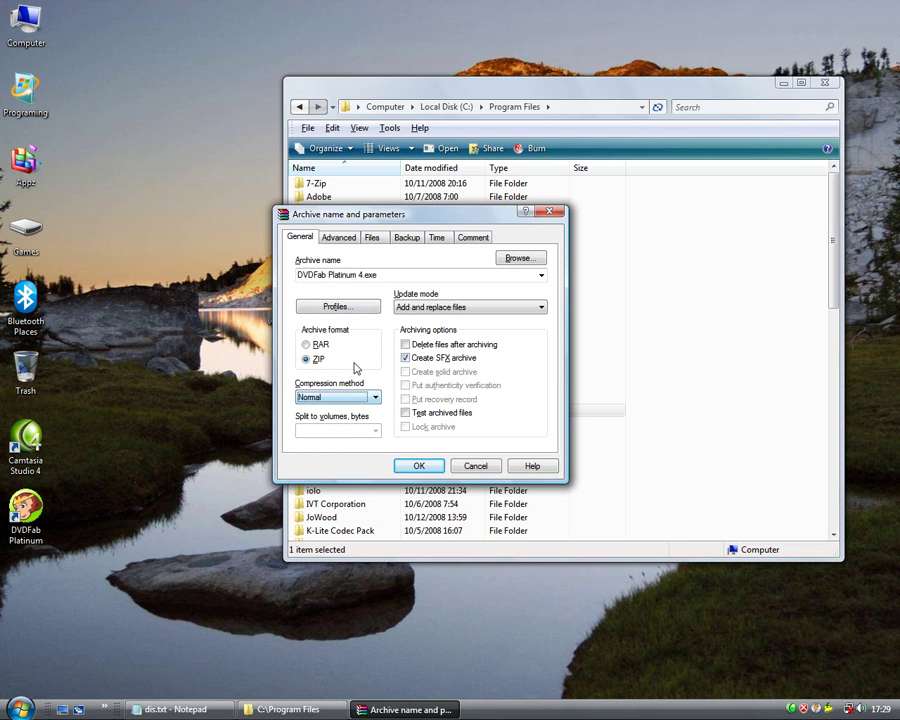
{"action": "left_click", "coordinate": [340, 238]}
{"action": "left_click", "coordinate": [486, 360]}
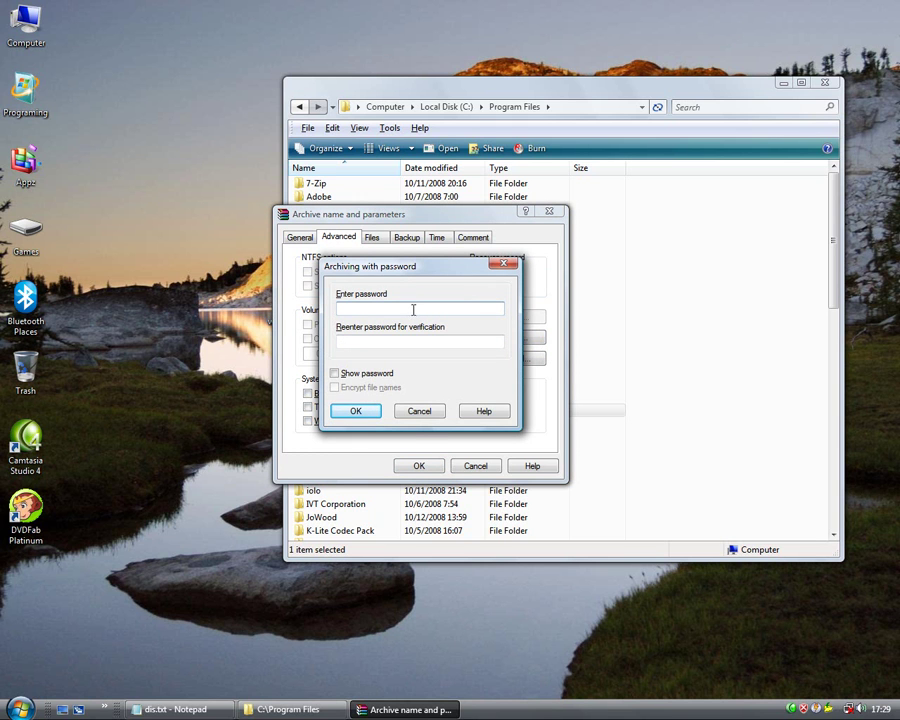
{"action": "left_click", "coordinate": [419, 414]}
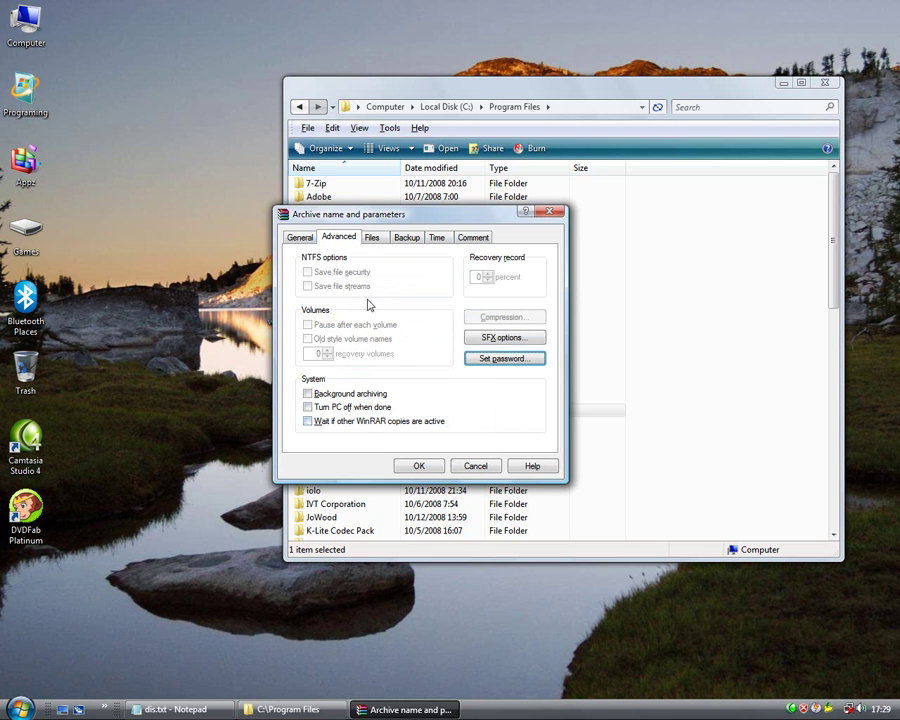
{"action": "left_click", "coordinate": [375, 239]}
{"action": "left_click", "coordinate": [413, 240]}
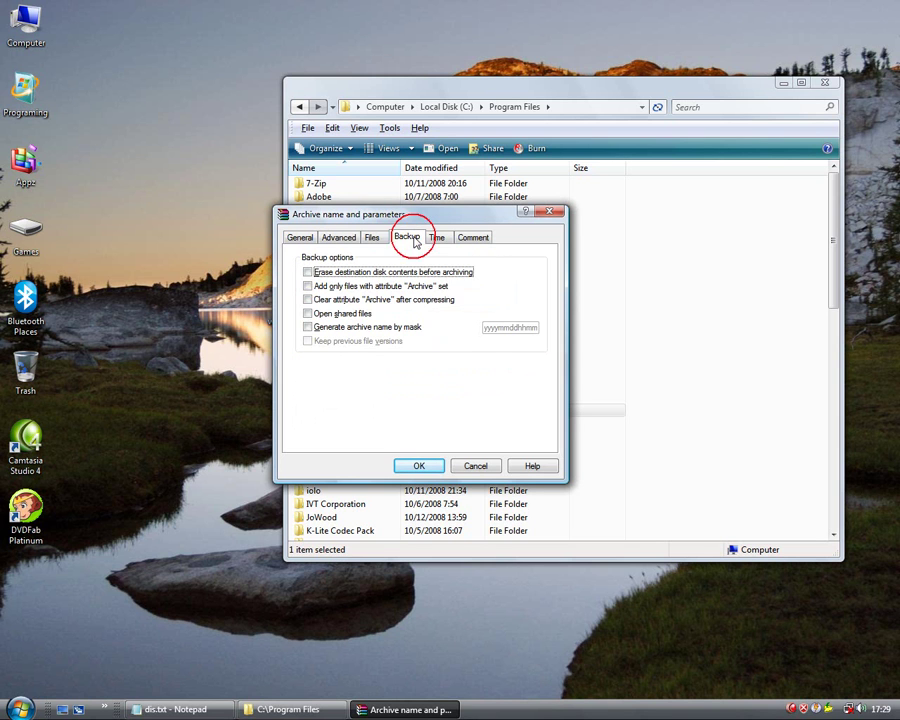
{"action": "left_click", "coordinate": [437, 240]}
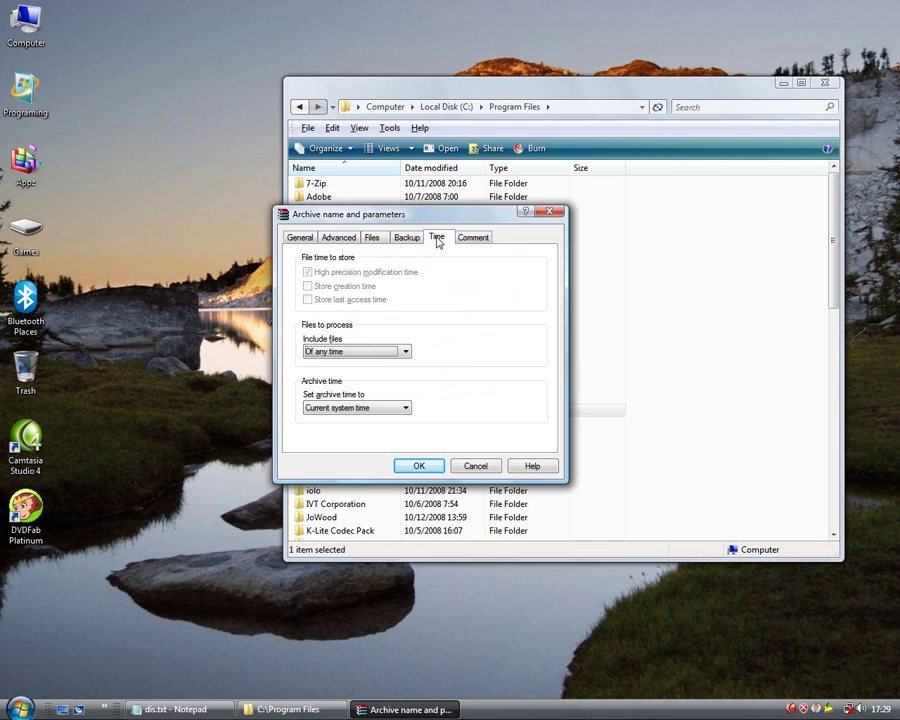
{"action": "left_click", "coordinate": [485, 240]}
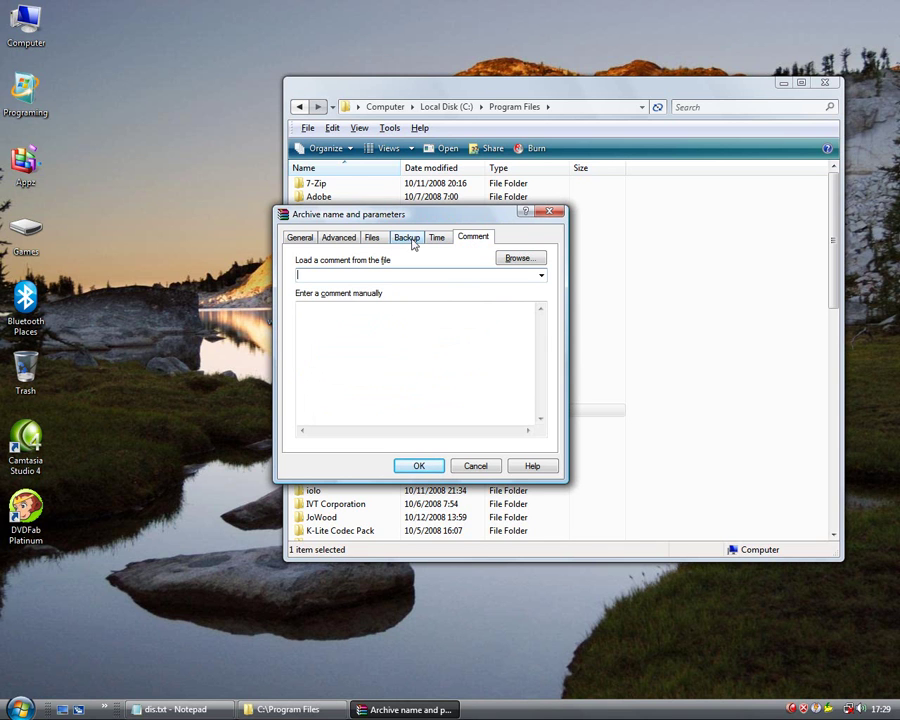
Return to the archive's general settings and create the self-extracting archive DVDFab Platinum 4.exe
{"action": "left_click", "coordinate": [292, 242]}
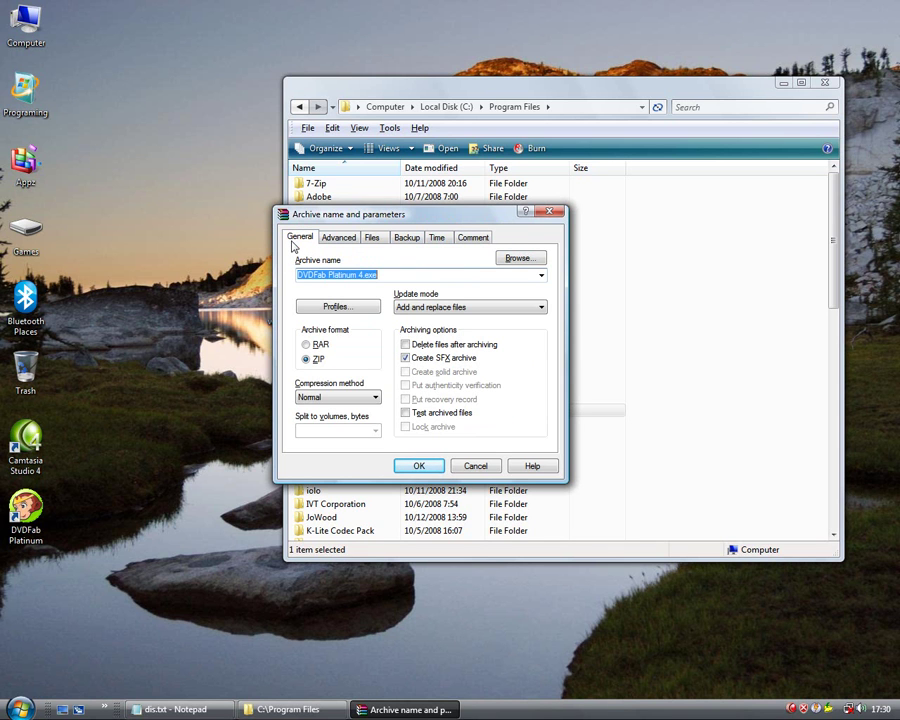
{"action": "left_click", "coordinate": [418, 467]}
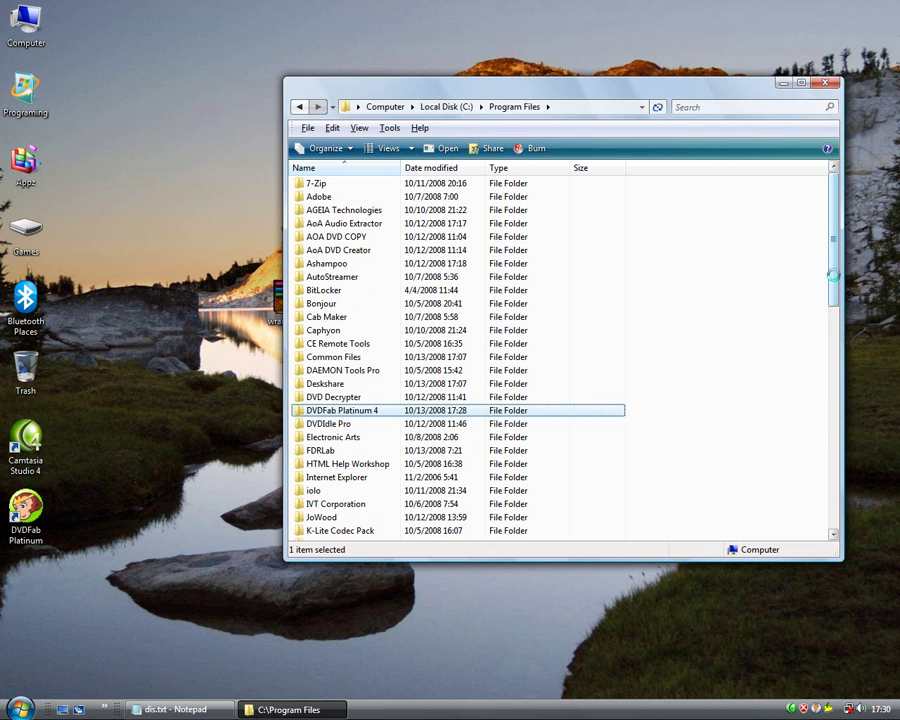
Move DVDFab Platinum 4.exe from the Program Files folder to the desktop and close the folder window
{"action": "left_click_drag", "start_coordinate": [834, 277], "coordinate": [834, 500]}
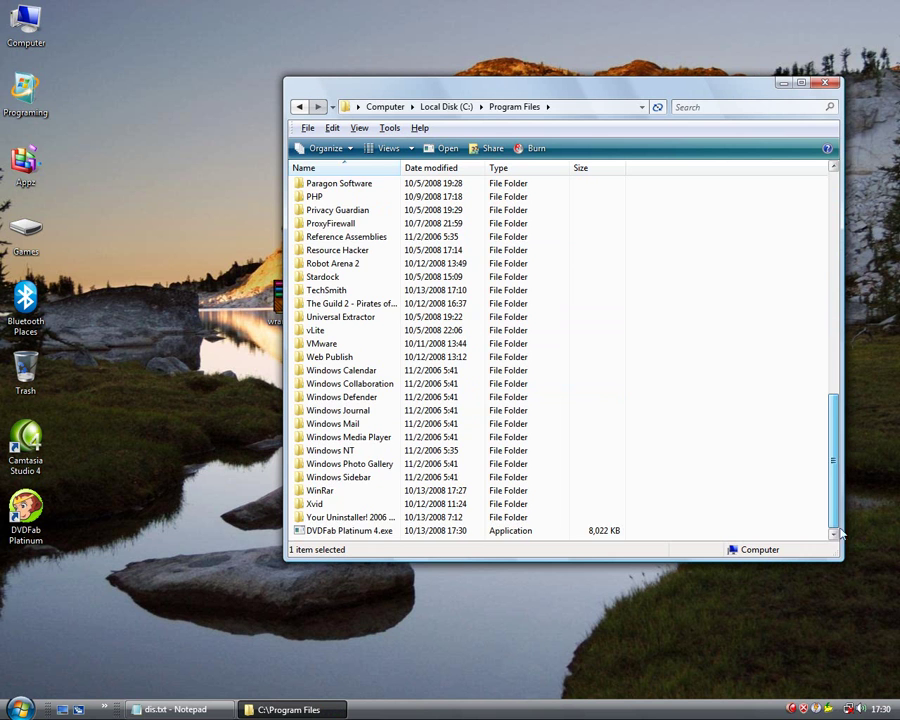
{"action": "left_click", "coordinate": [305, 531]}
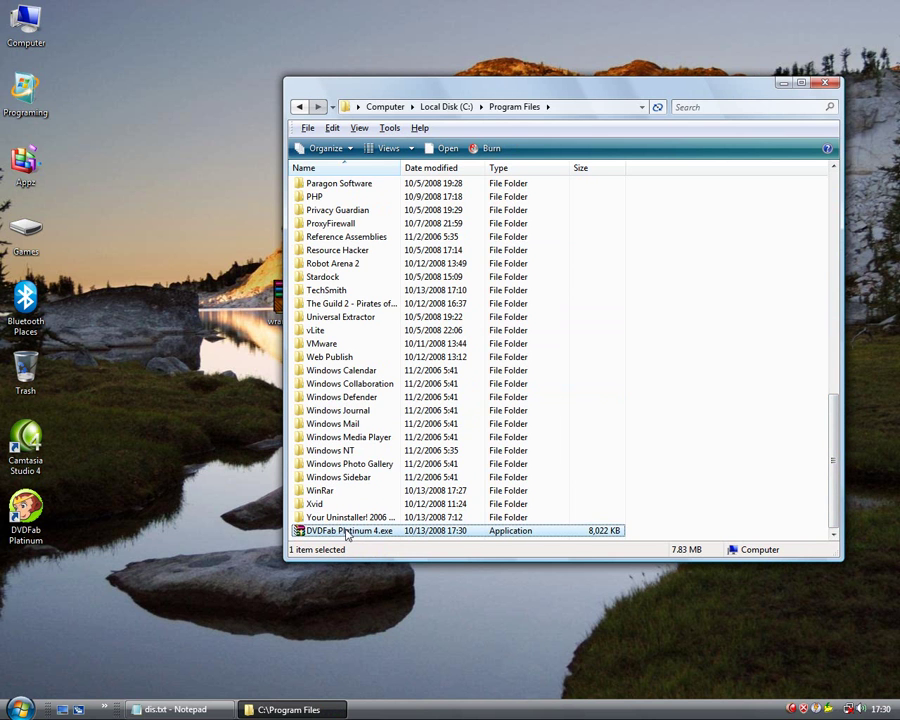
{"action": "left_click_drag", "start_coordinate": [329, 537], "coordinate": [238, 318]}
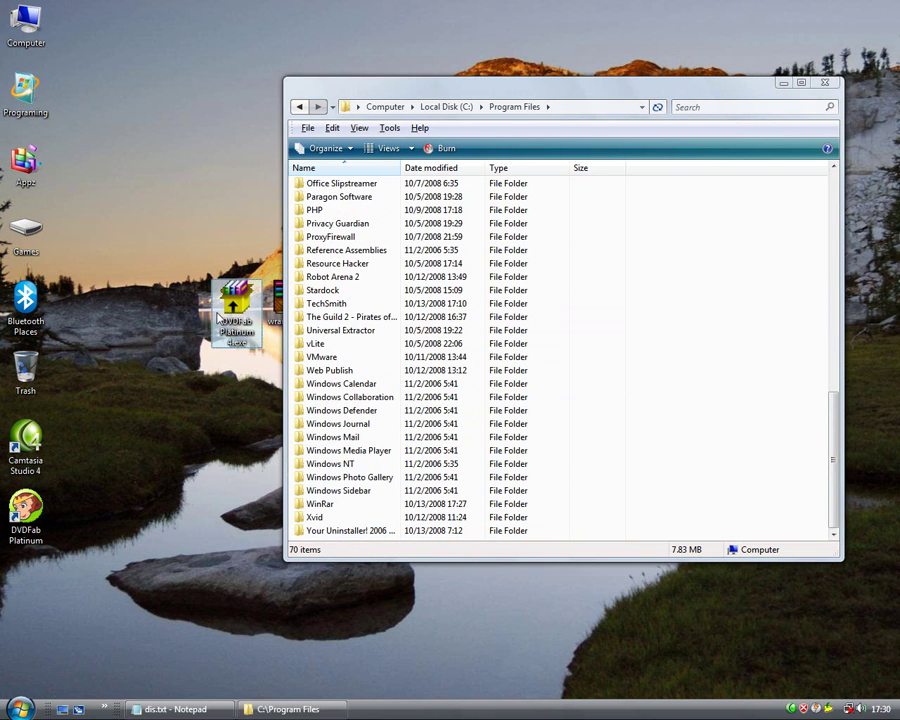
{"action": "left_click", "coordinate": [824, 83]}
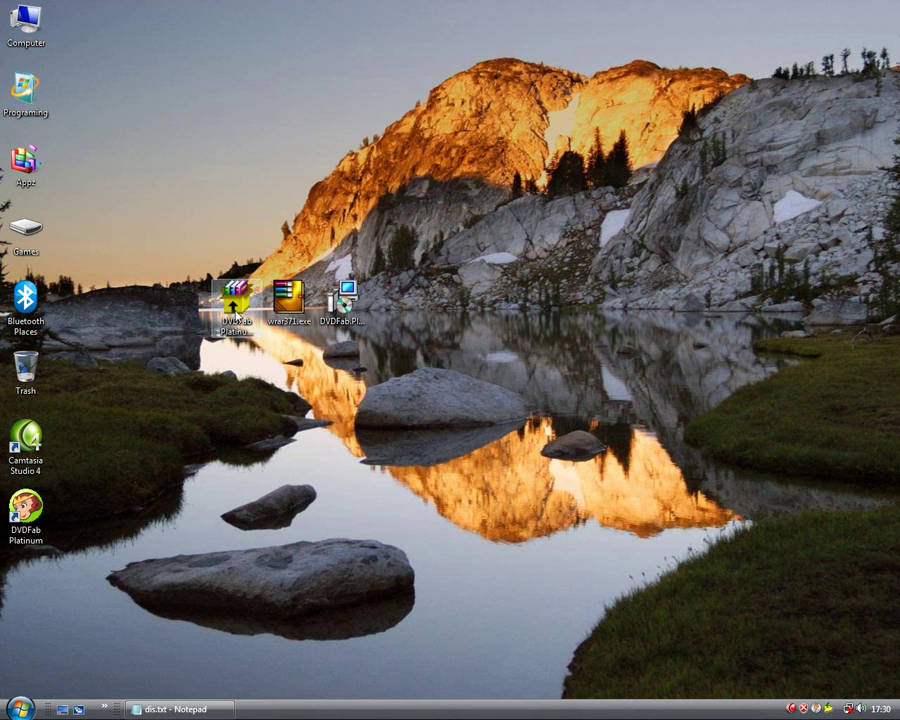
Uninstall DVDFab Platinum 4.0.5.0 through the Control Panel's program list and close the window
{"action": "left_click", "coordinate": [20, 708]}
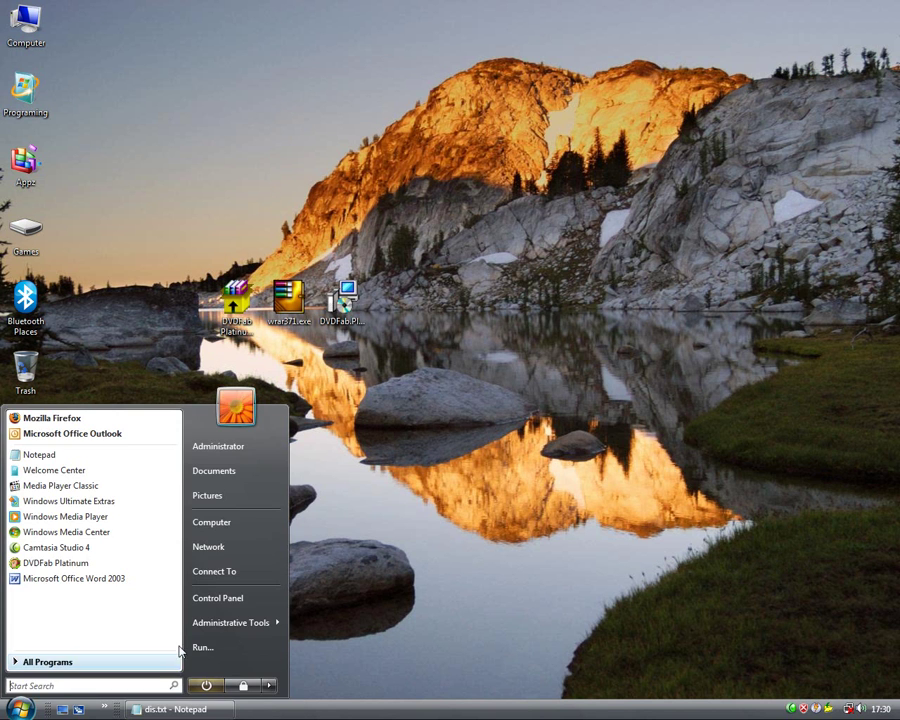
{"action": "left_click", "coordinate": [205, 600]}
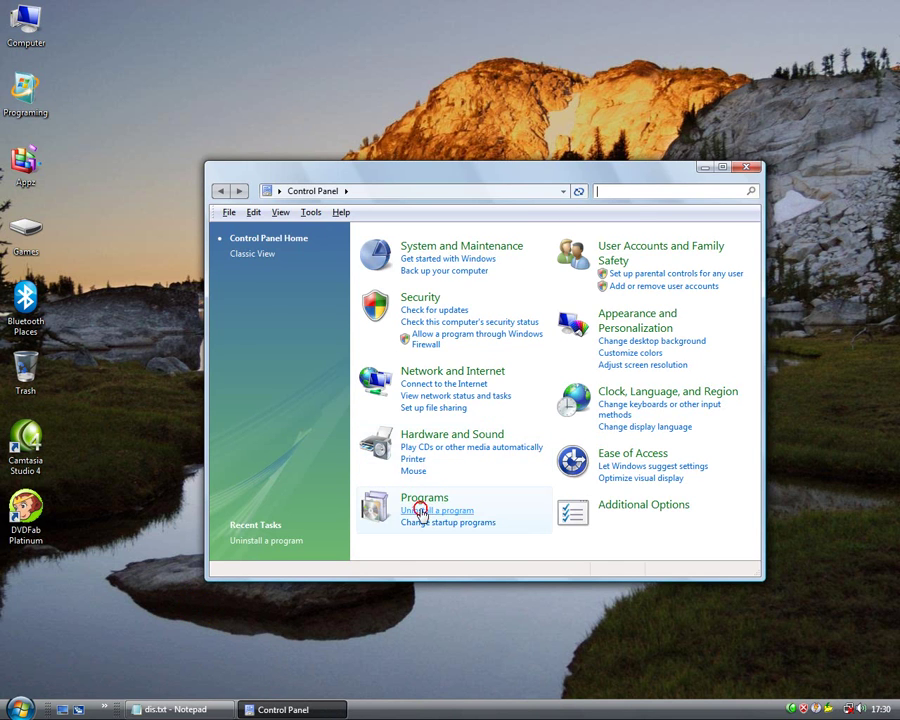
{"action": "left_click", "coordinate": [422, 510]}
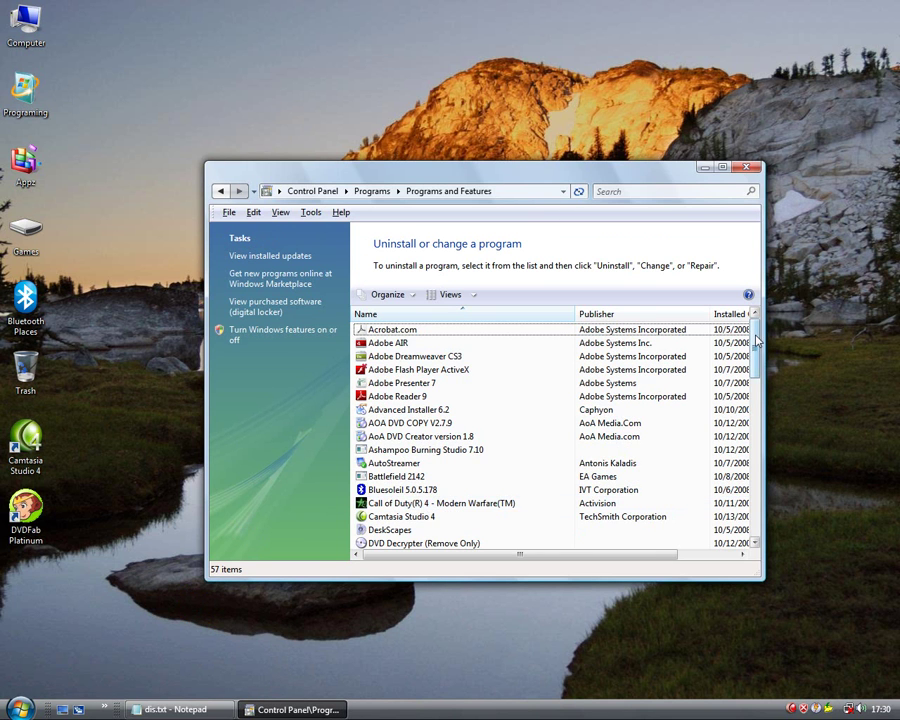
{"action": "scroll", "coordinate": [757, 357], "scroll_direction": "down", "scroll_amount": 3}
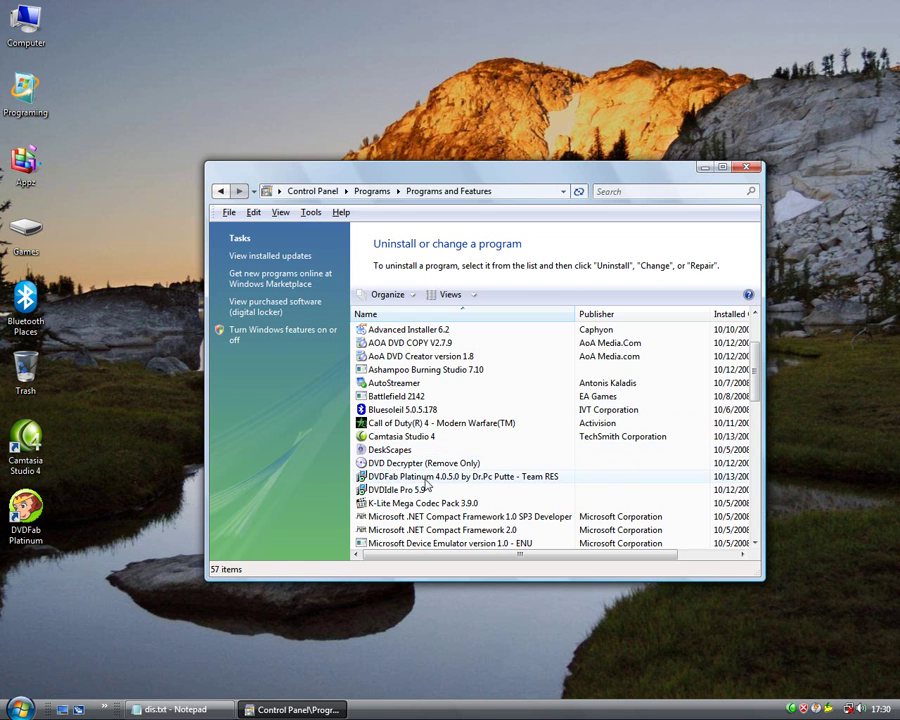
{"action": "left_click", "coordinate": [460, 476]}
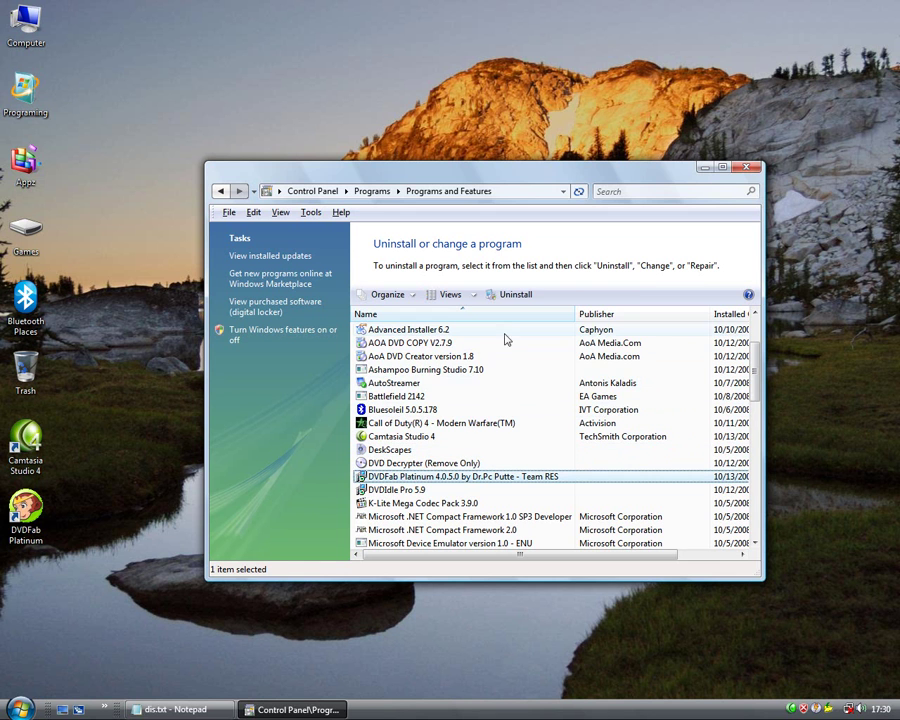
{"action": "left_click", "coordinate": [510, 294]}
{"action": "left_click", "coordinate": [513, 403]}
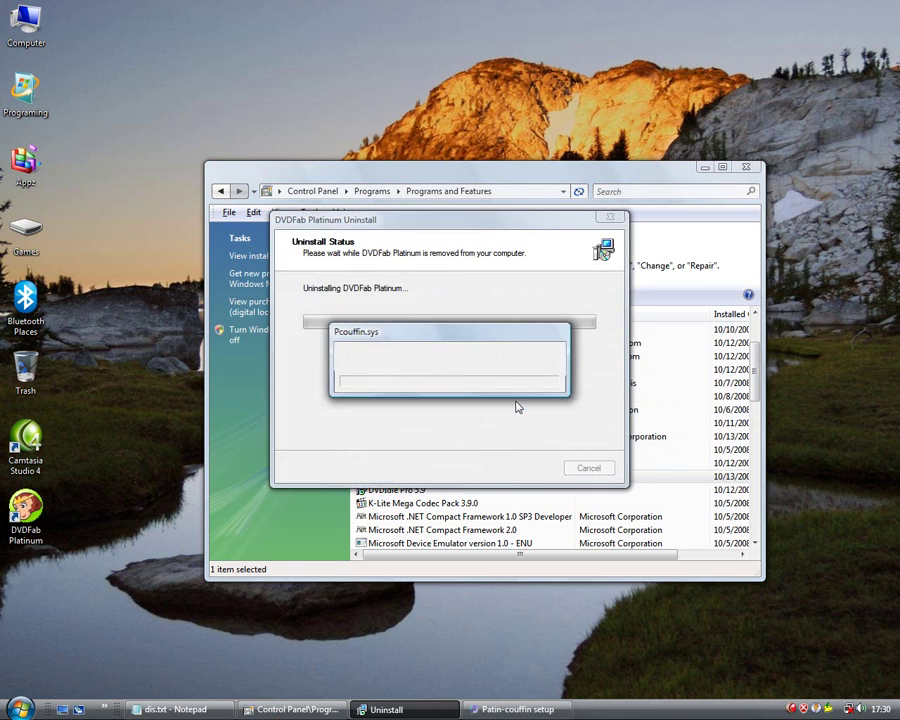
{"action": "left_click", "coordinate": [572, 404]}
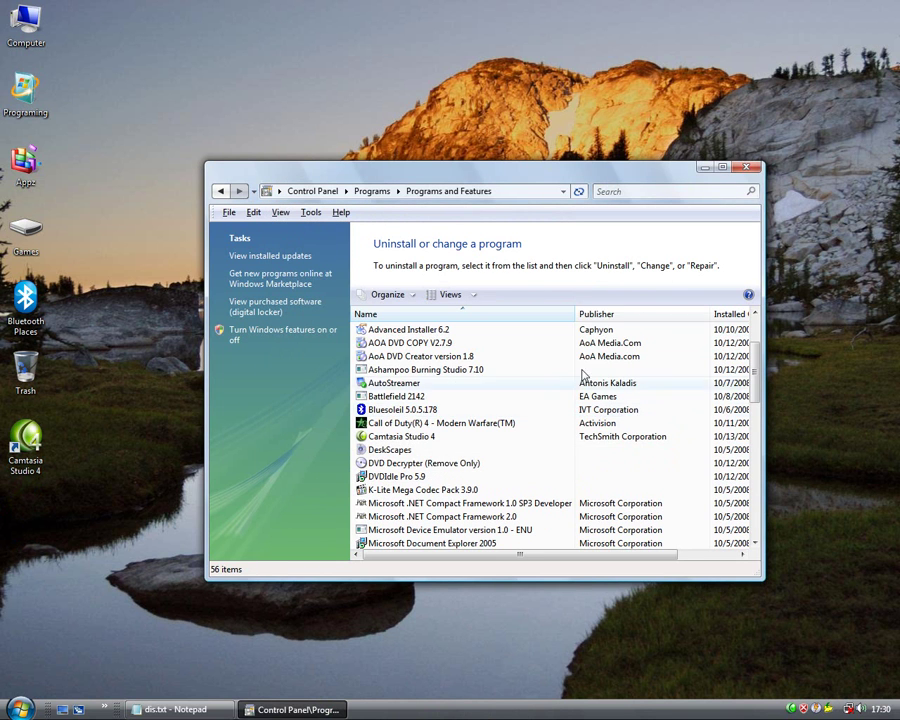
{"action": "left_click", "coordinate": [747, 168]}
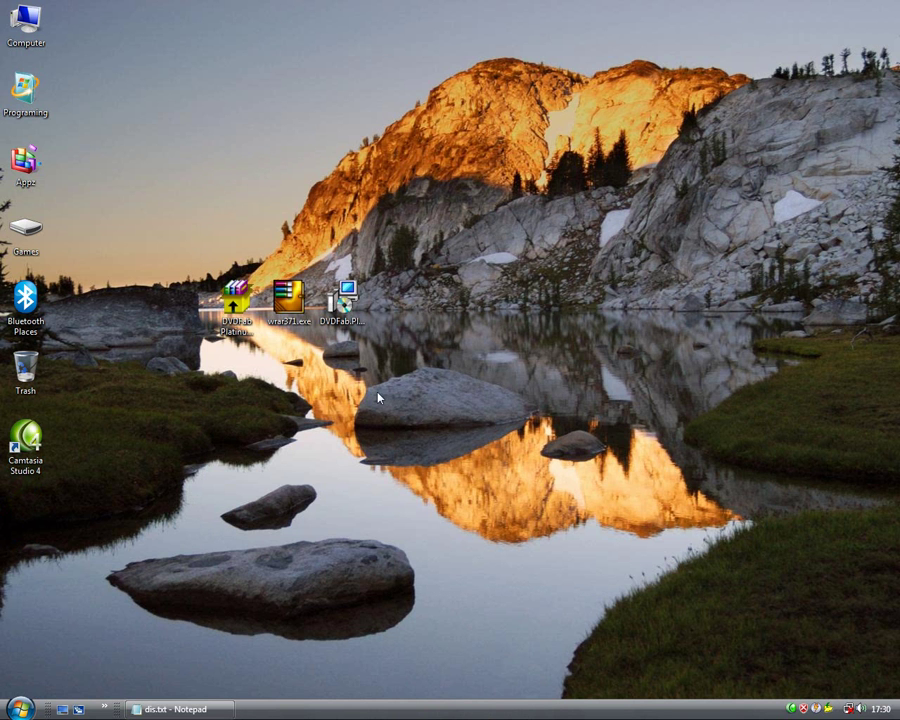
Run the self-extracting archive DVDFab Platinum 4.exe from the desktop and move its window clear of the desktop files
{"action": "double_click", "coordinate": [236, 293]}
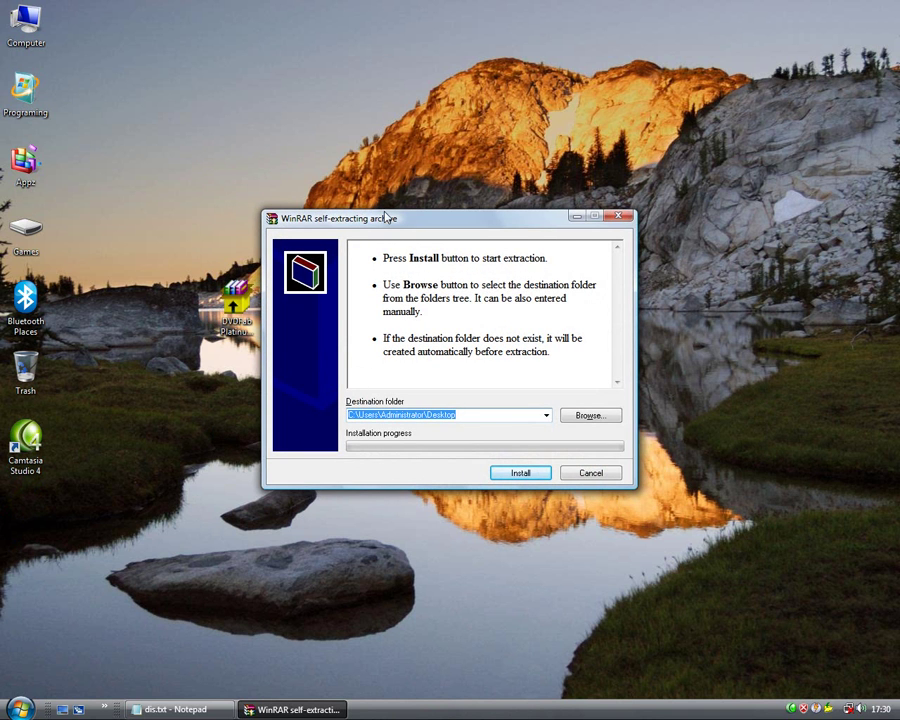
{"action": "left_click_drag", "start_coordinate": [391, 220], "coordinate": [503, 181]}
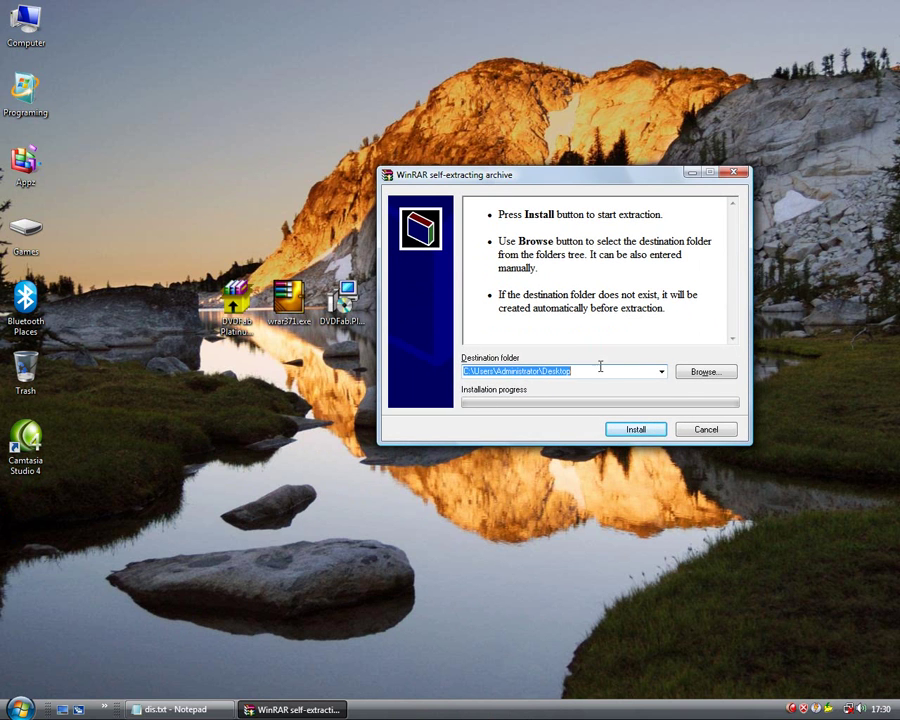
{"action": "left_click", "coordinate": [705, 372]}
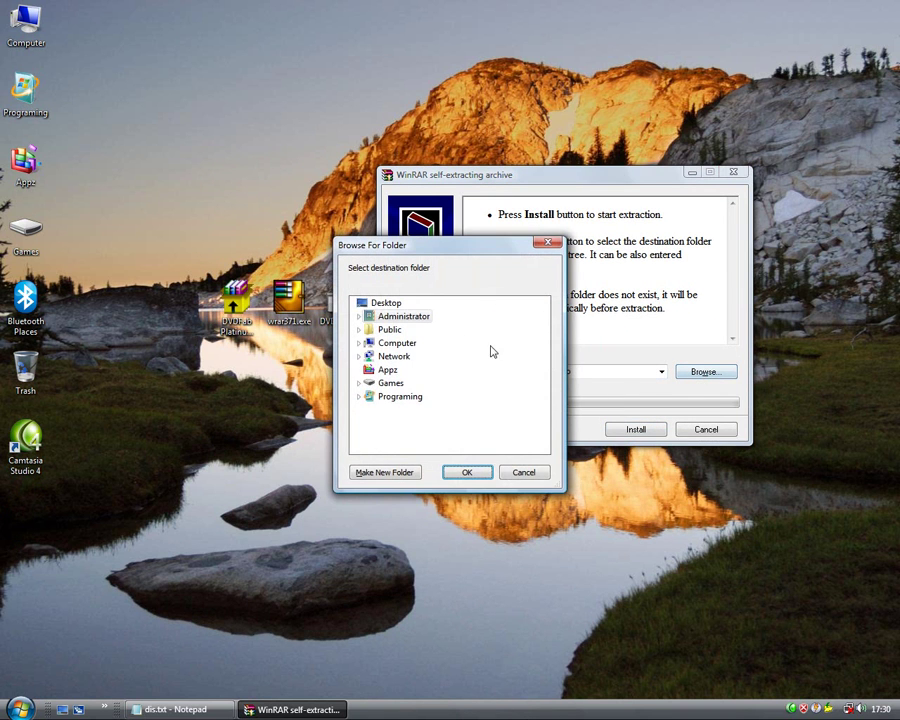
{"action": "double_click", "coordinate": [400, 345]}
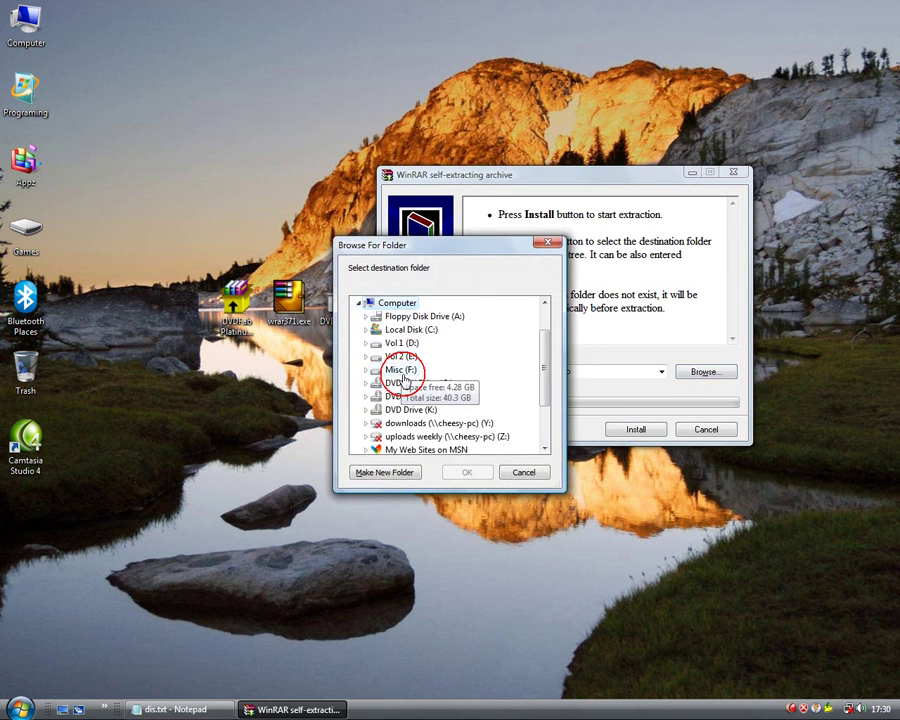
{"action": "left_click", "coordinate": [521, 475]}
Extract the archive to the desktop and launch DVDFabPlatinum.exe from the extracted DVDFab Platinum 4 folder, dismissing the update notice
{"action": "left_click", "coordinate": [634, 429]}
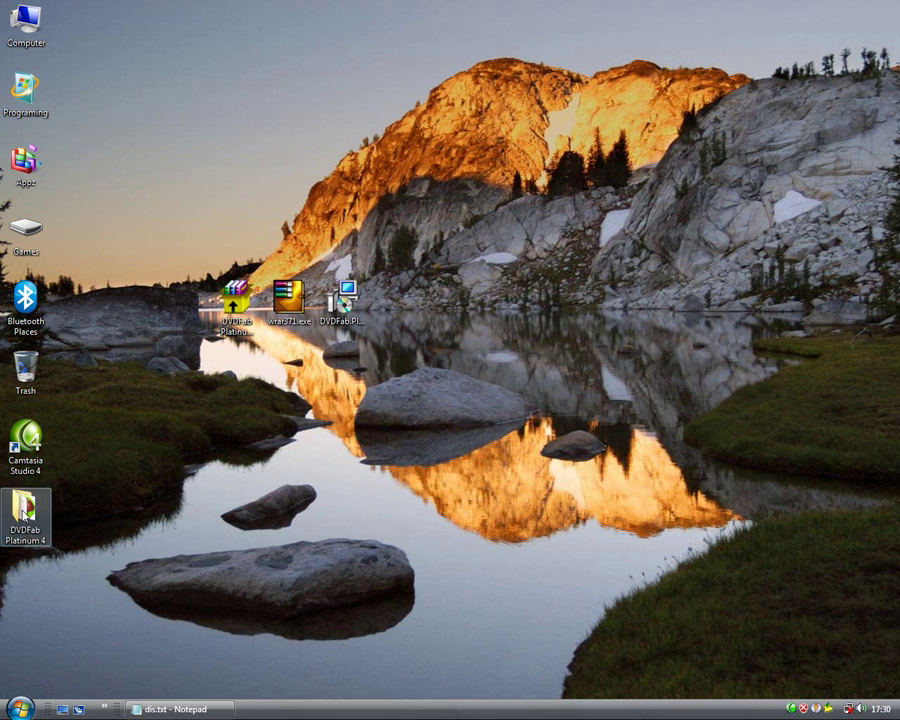
{"action": "double_click", "coordinate": [28, 510]}
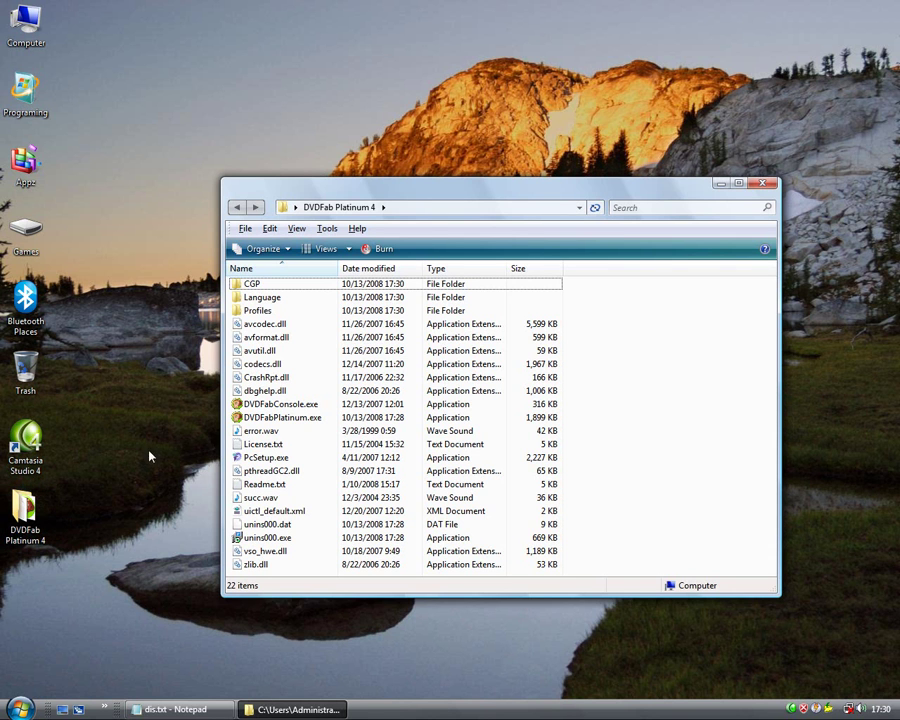
{"action": "left_click", "coordinate": [289, 424]}
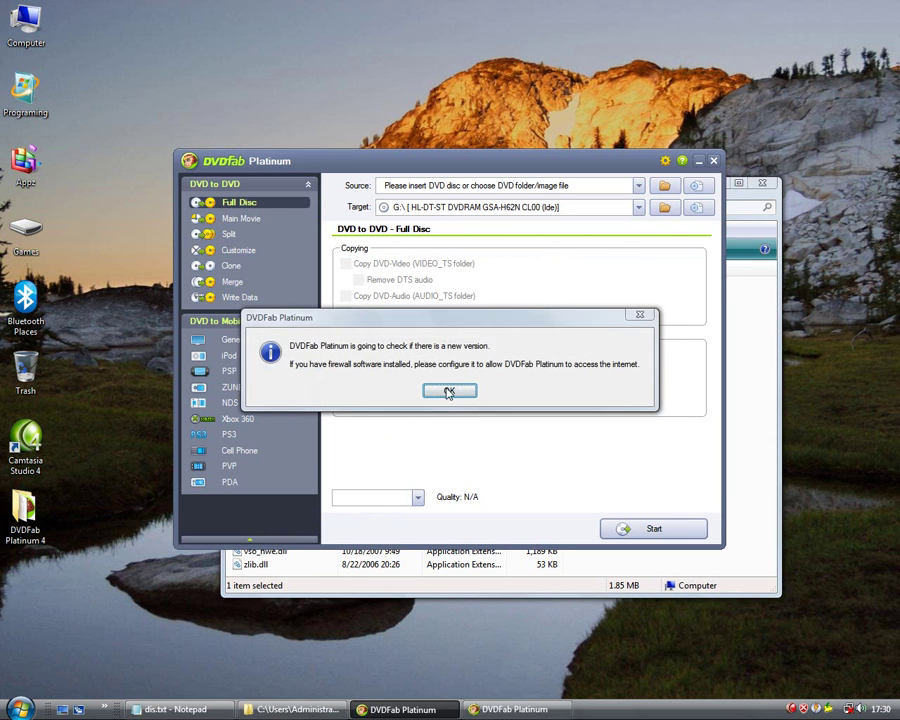
{"action": "left_click", "coordinate": [448, 392]}
View the Clone, Main Movie and Full Disc modes, and close DVDFab Platinum and its folder window
{"action": "left_click", "coordinate": [225, 266]}
{"action": "left_click", "coordinate": [235, 218]}
{"action": "left_click", "coordinate": [232, 202]}
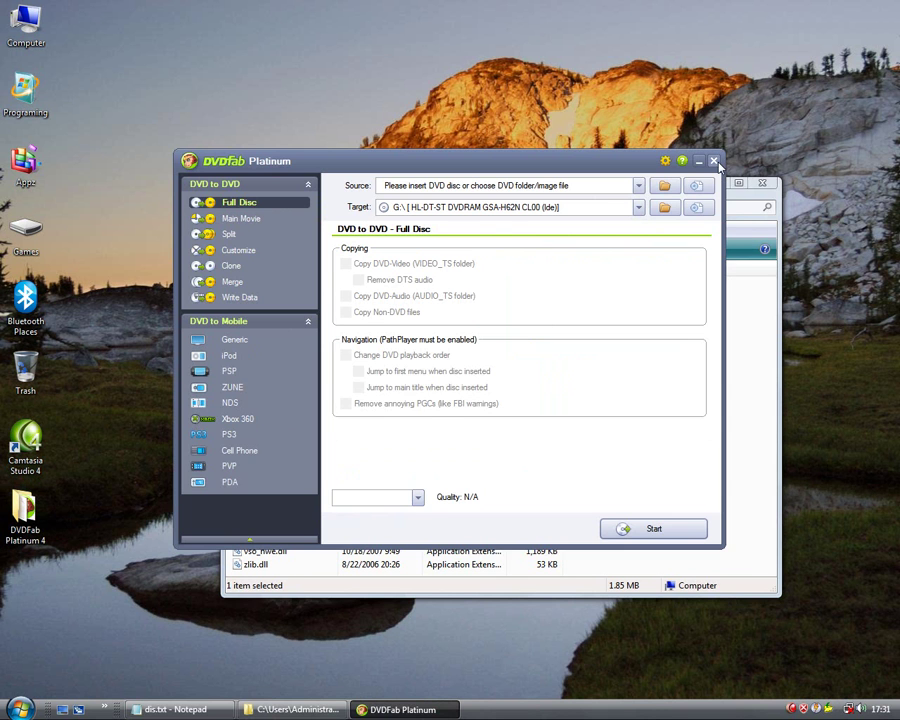
{"action": "left_click", "coordinate": [713, 161]}
{"action": "left_click", "coordinate": [772, 185]}
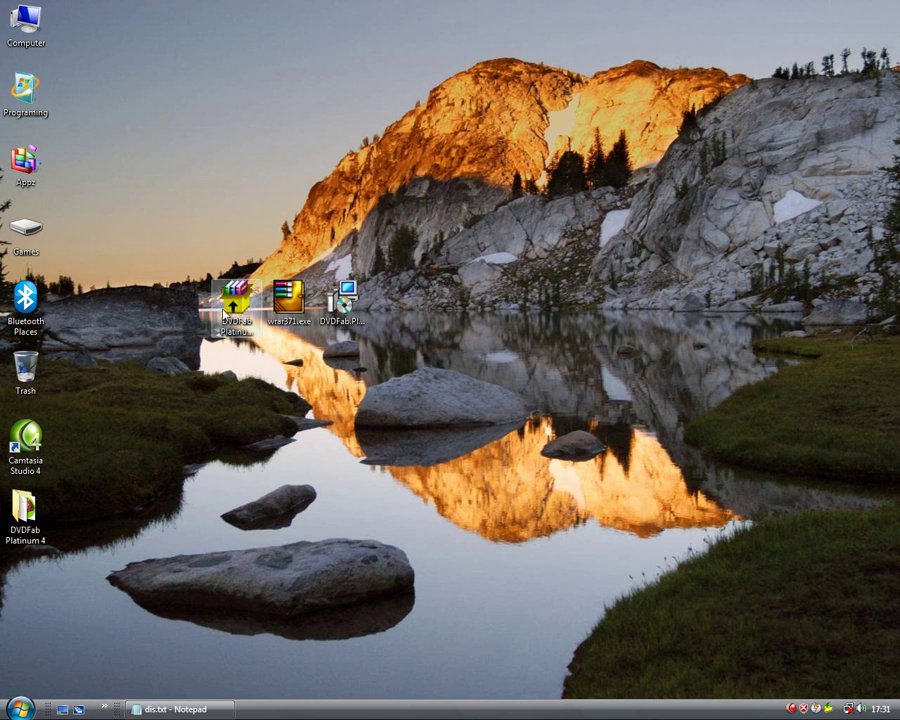
Move DVDFab Platinum 4.exe away from the two installers on the desktop and leave it selected
{"action": "left_click_drag", "start_coordinate": [240, 305], "coordinate": [448, 230]}
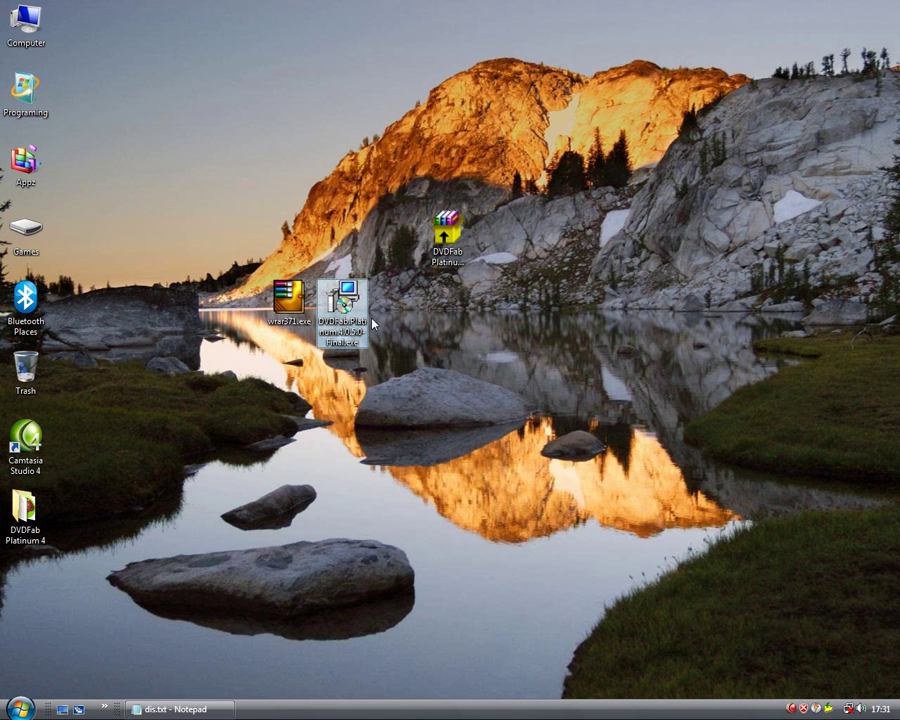
{"action": "left_click", "coordinate": [460, 246]}
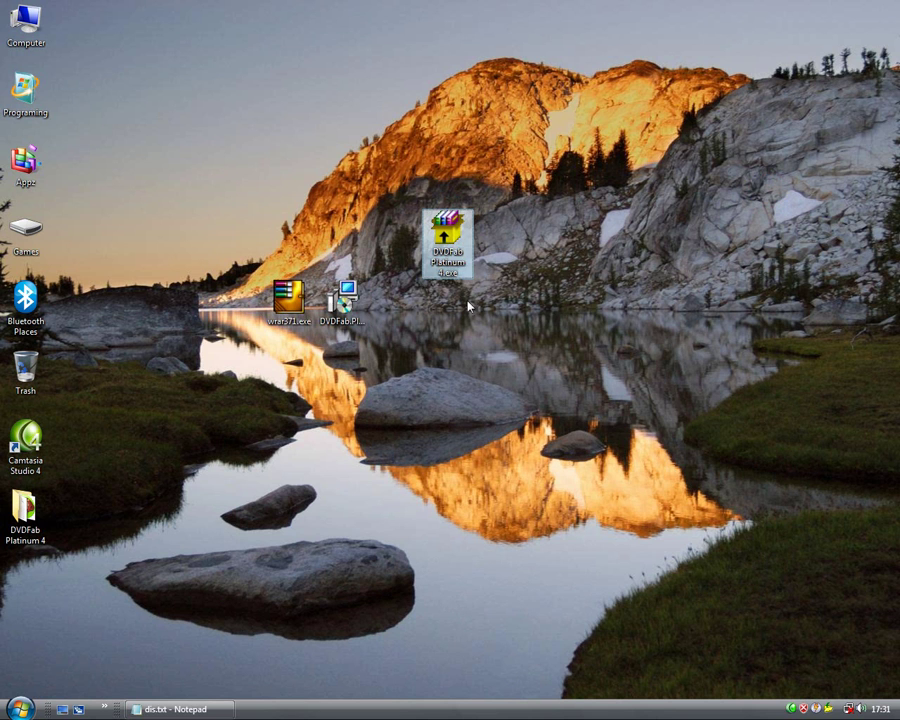
{"action": "left_click", "coordinate": [346, 299]}
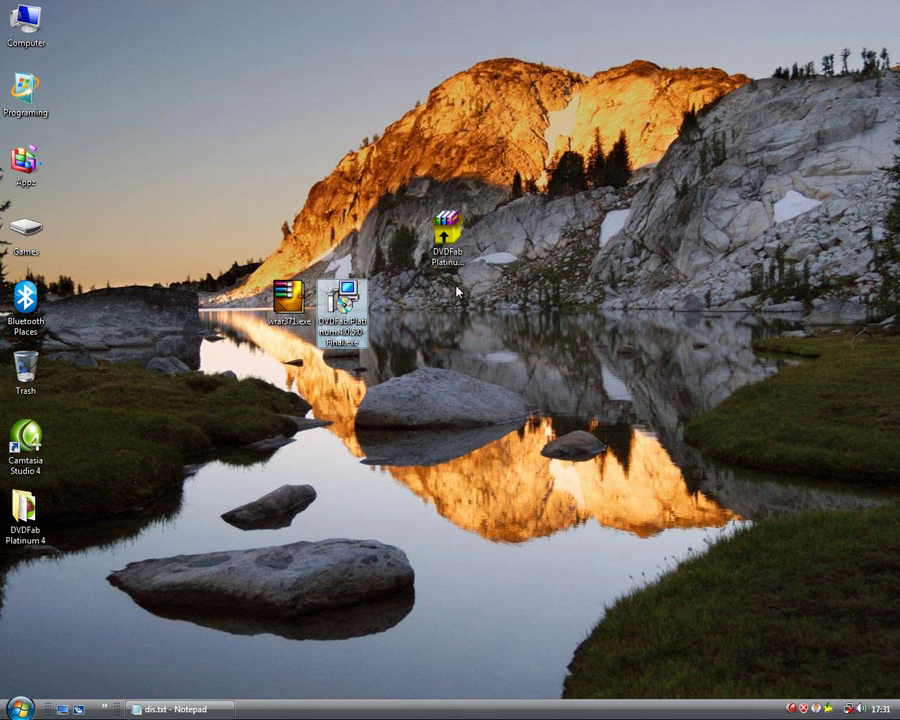
{"action": "left_click", "coordinate": [452, 245]}
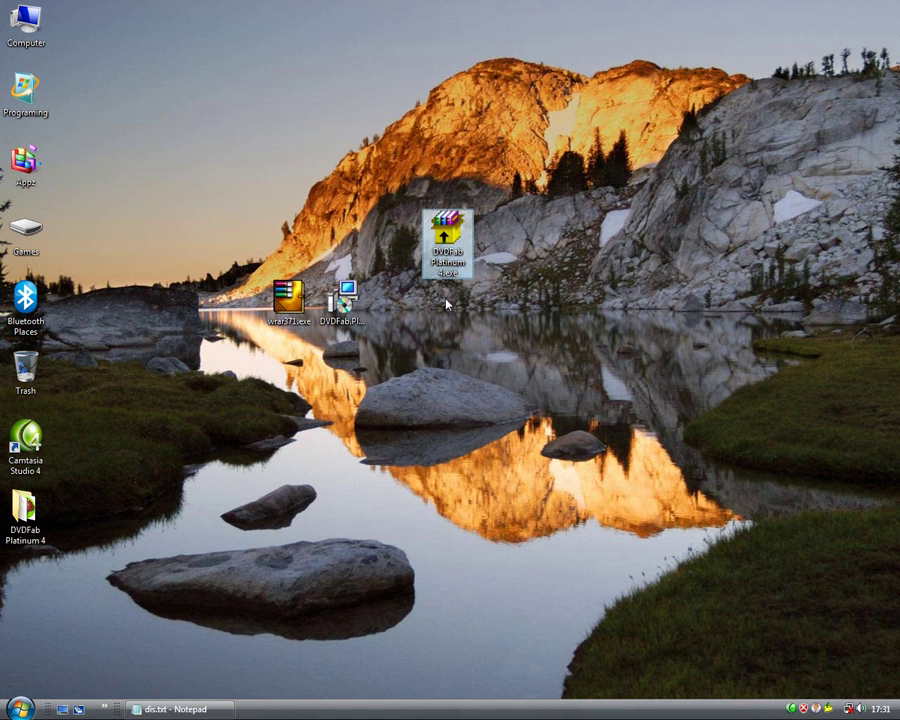